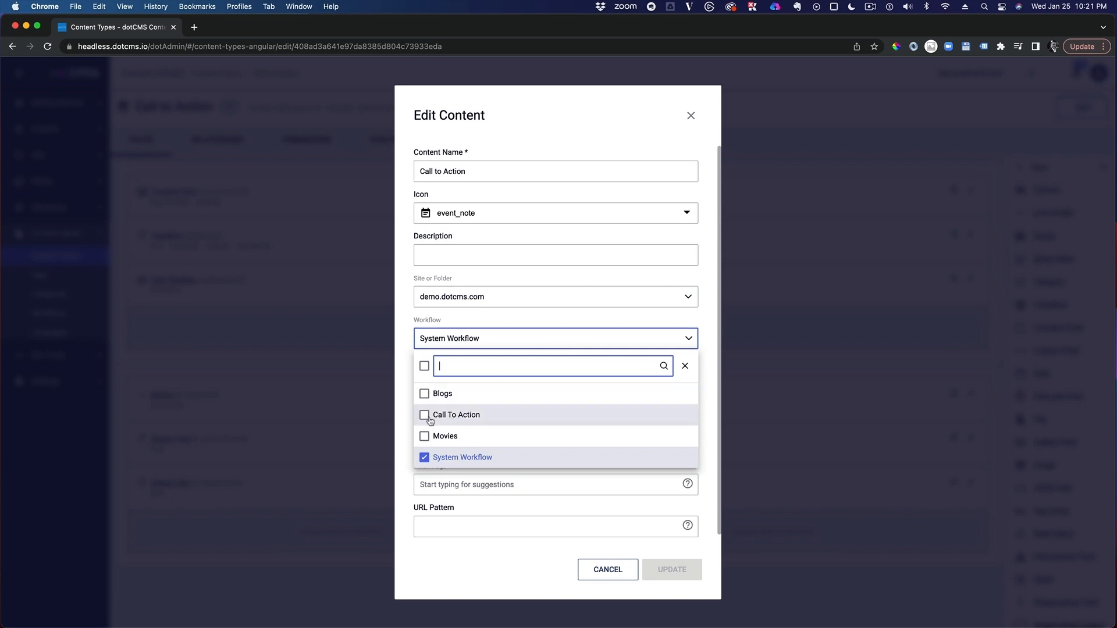
# Step: Replace System Workflow with the Call To Action workflow on the Call to Action content type and update it
pyautogui.click(460, 414)
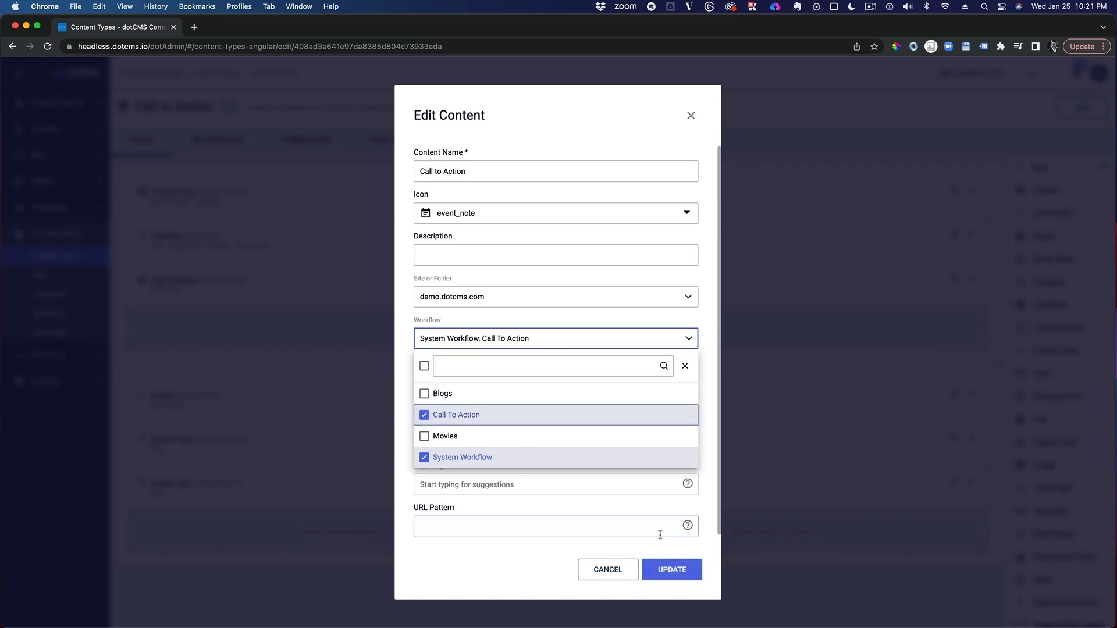
pyautogui.click(613, 459)
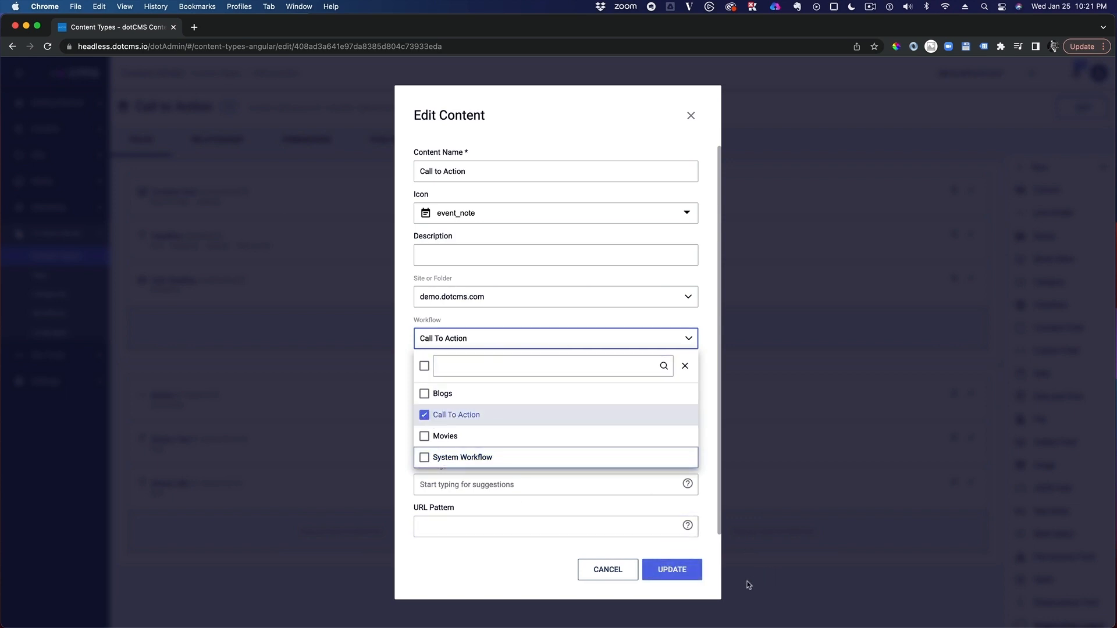
pyautogui.click(674, 570)
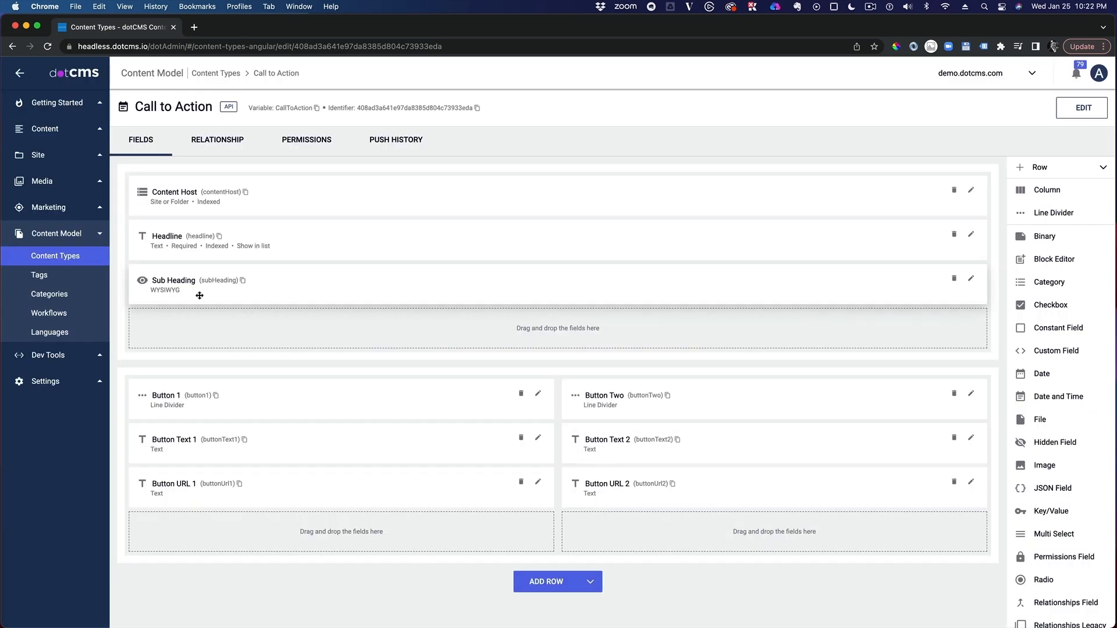
# Step: Open the Call To Action workflow and delete the Translate & Publish action from its steps
pyautogui.click(57, 321)
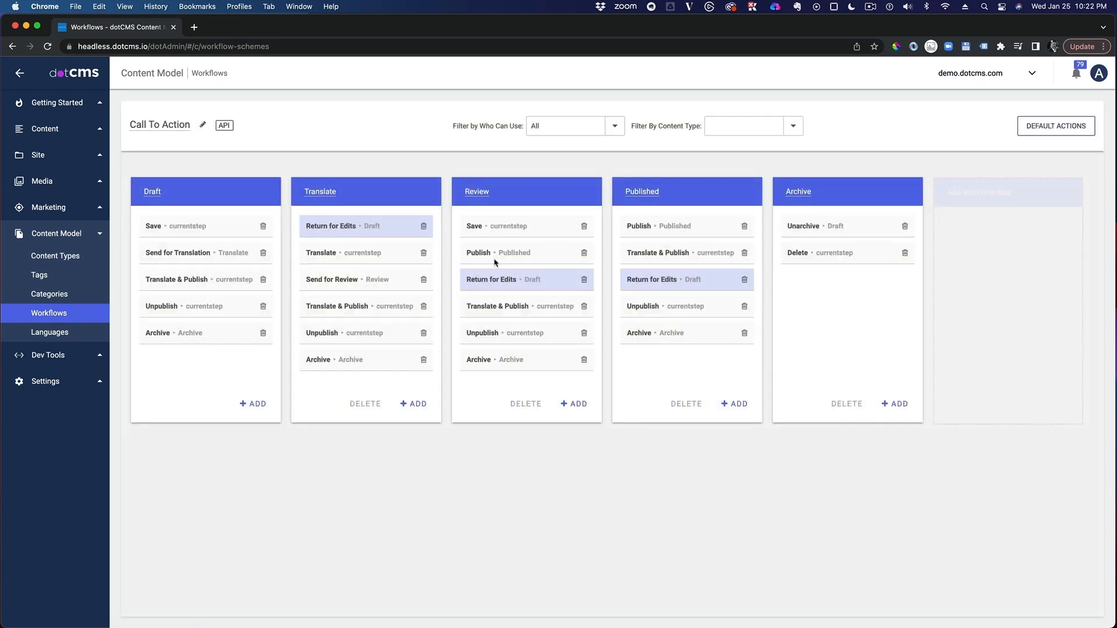
pyautogui.click(745, 254)
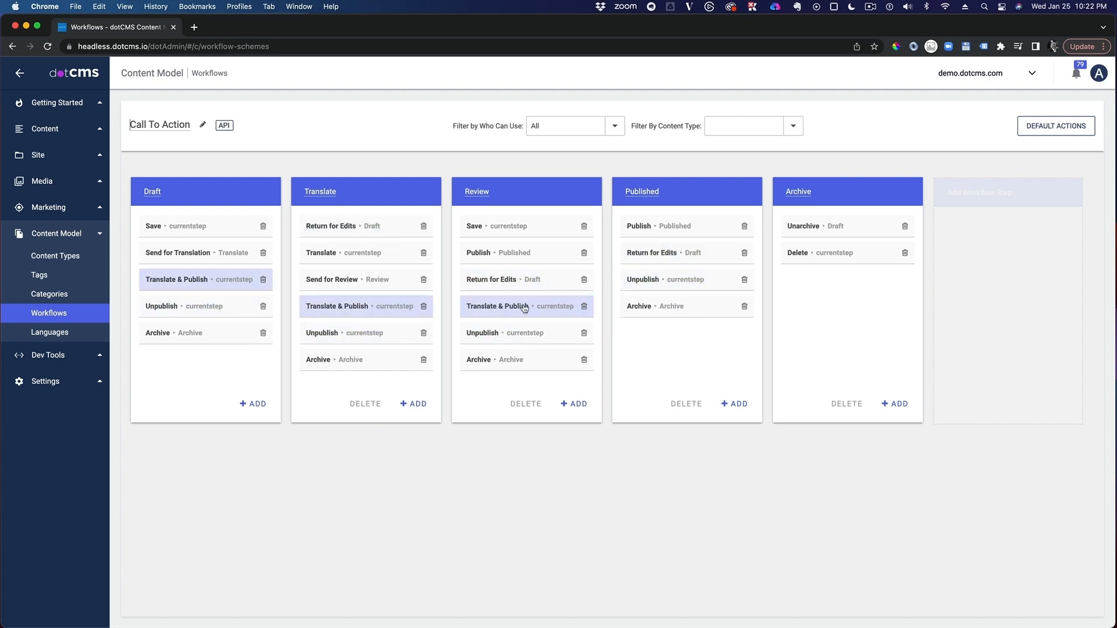
pyautogui.click(584, 306)
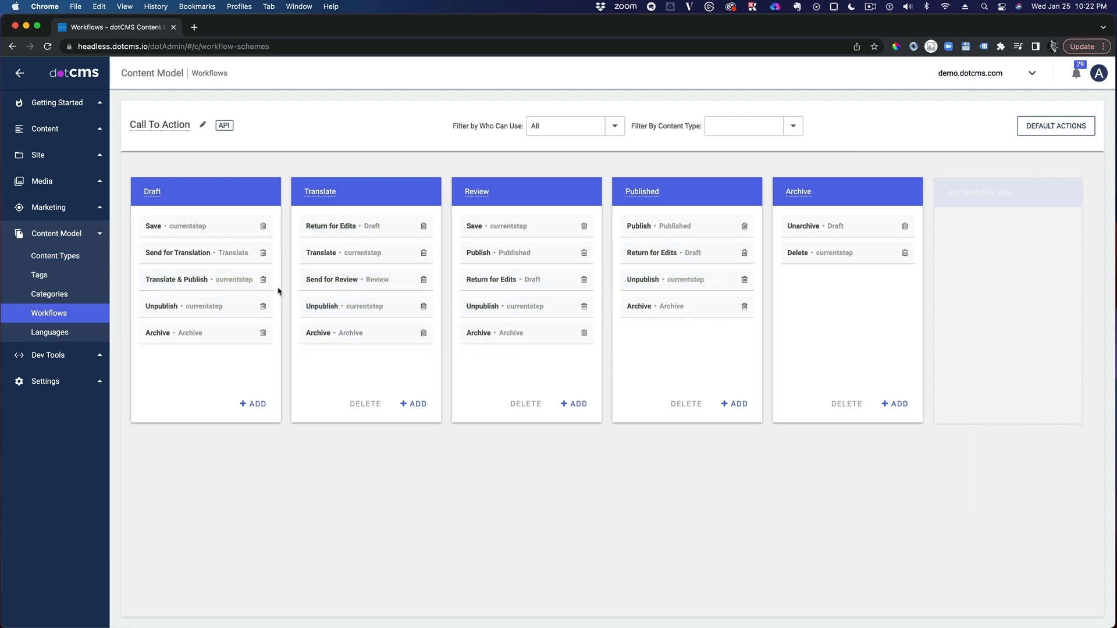
pyautogui.click(263, 280)
pyautogui.click(651, 119)
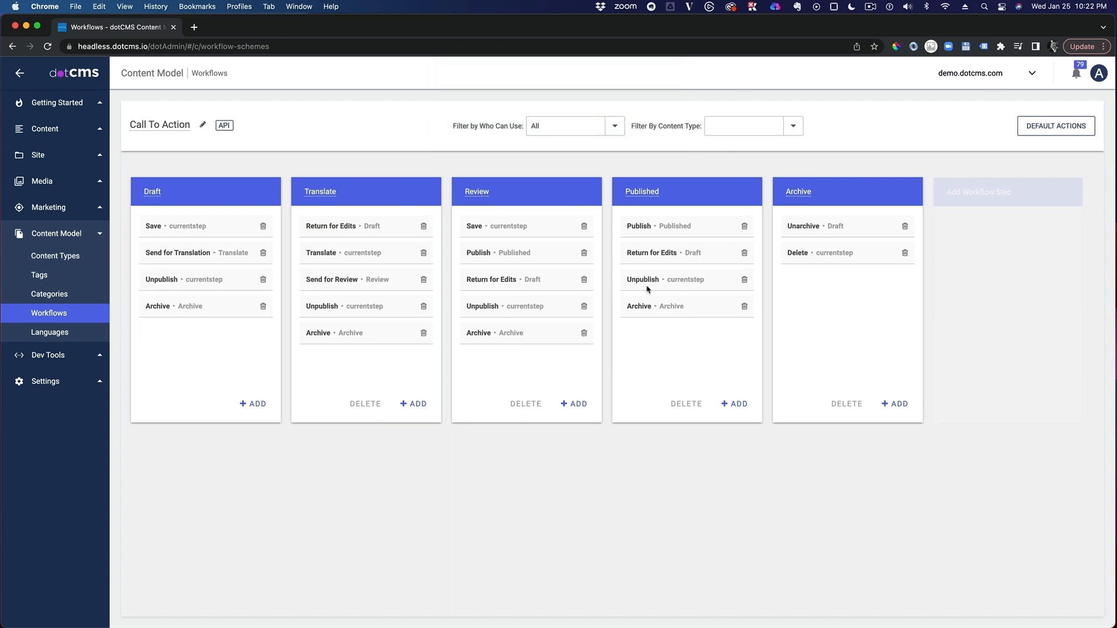
pyautogui.click(576, 406)
pyautogui.click(973, 145)
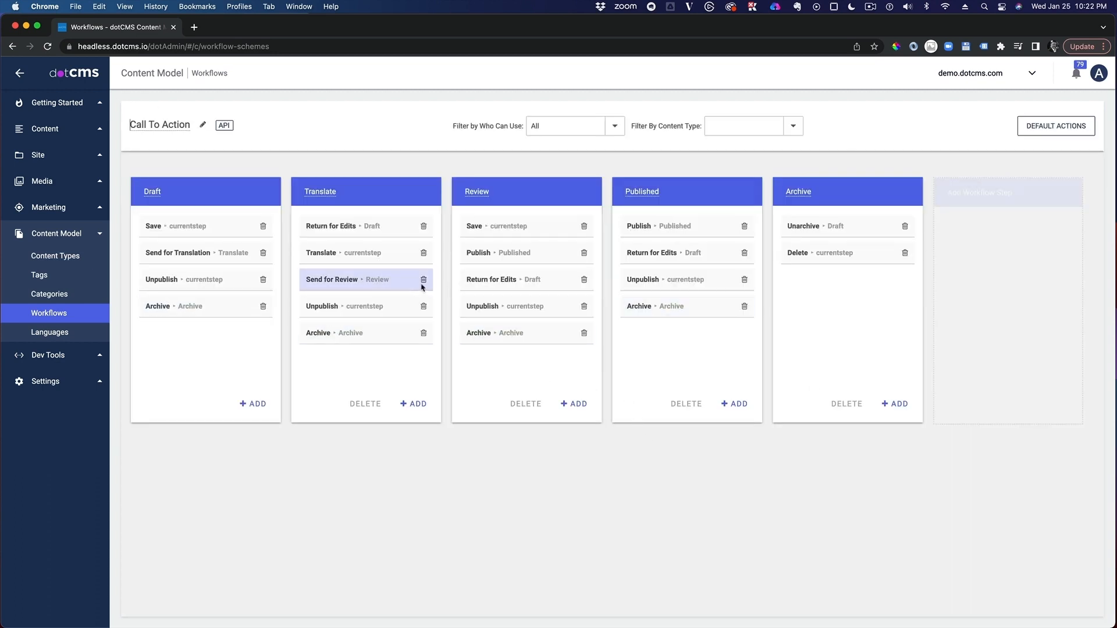
# Step: Remove Activities Publisher from who can use the Draft step's Save action and save the change
pyautogui.click(202, 230)
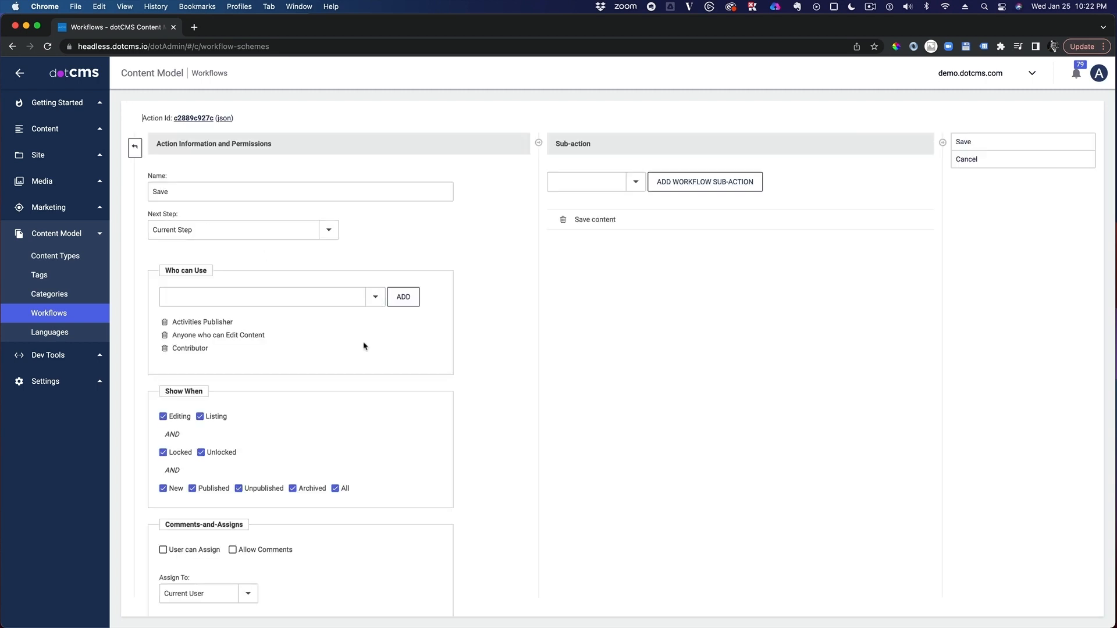
pyautogui.moveTo(227, 353); pyautogui.dragTo(224, 327)
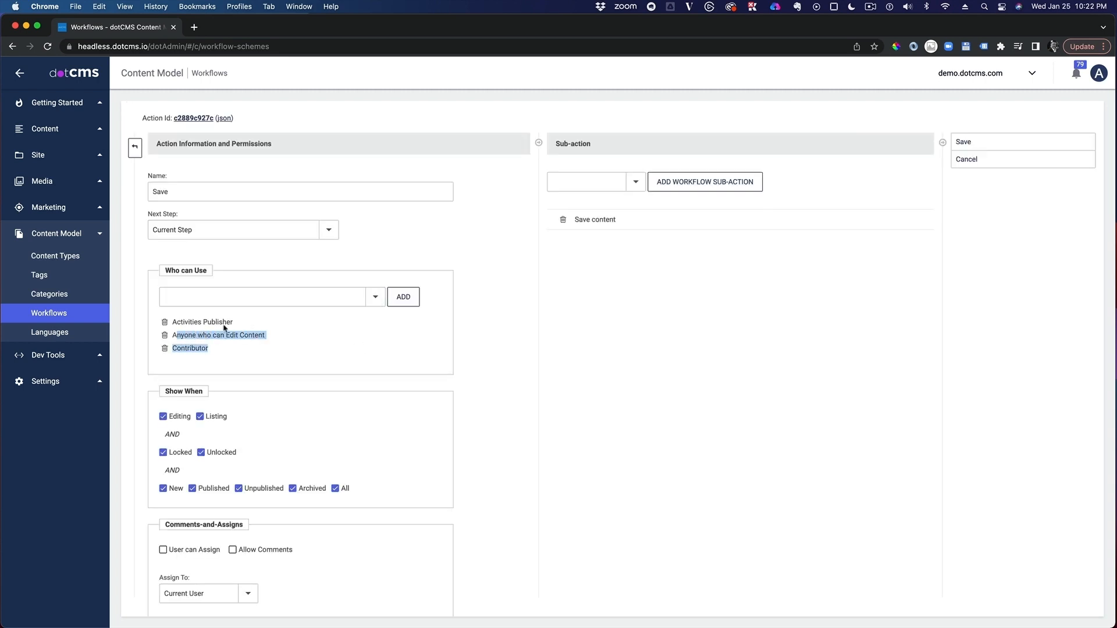
pyautogui.click(164, 321)
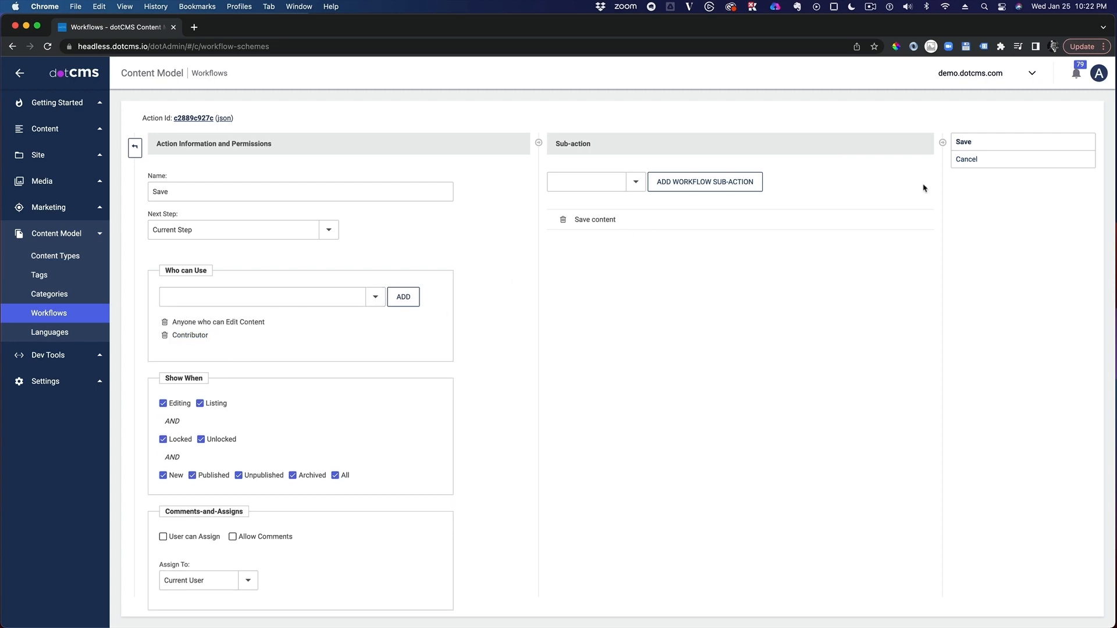
pyautogui.click(963, 142)
# Step: Look through the sub-actions available for the Save action and return to the workflow overview
pyautogui.click(636, 182)
pyautogui.click(638, 185)
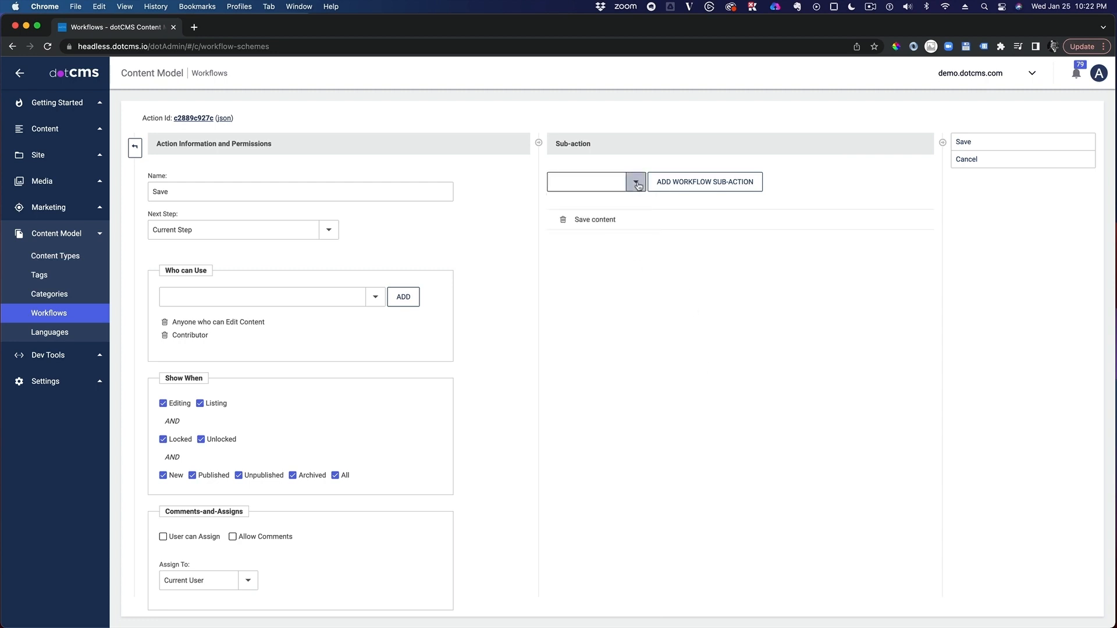
pyautogui.click(624, 357)
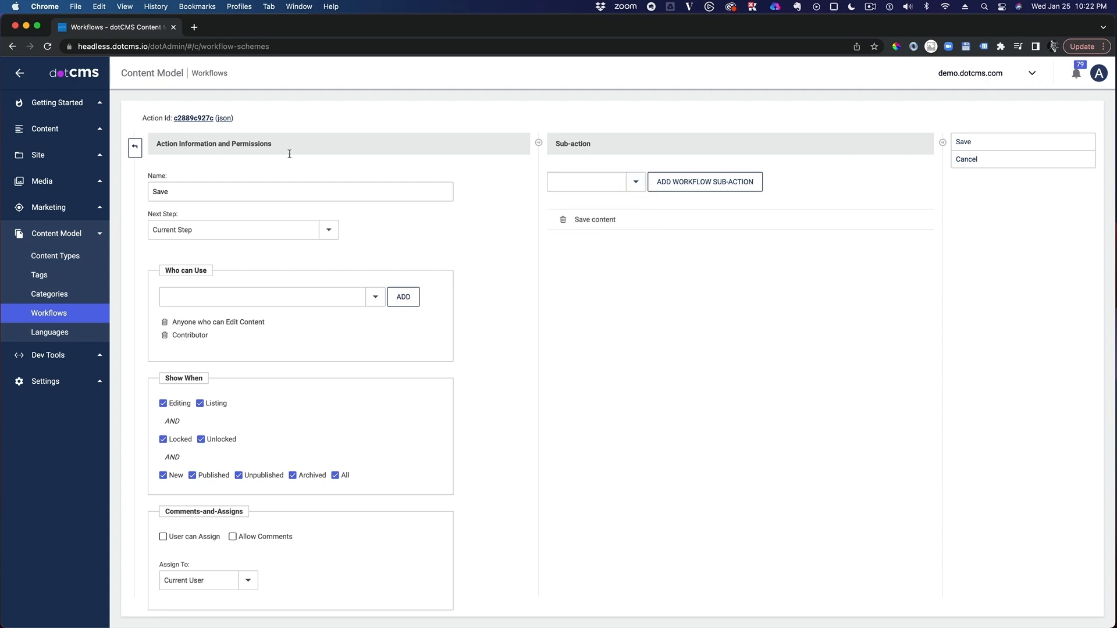
pyautogui.click(133, 150)
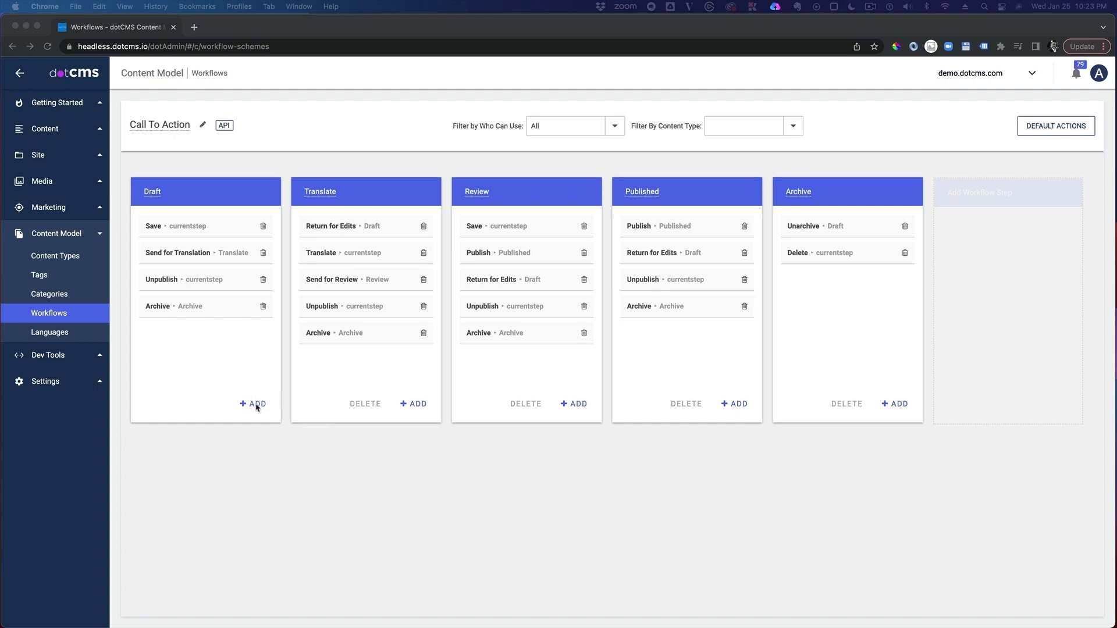
# Step: Add a new action named Translate & Publish to the Published step and save it
pyautogui.click(737, 404)
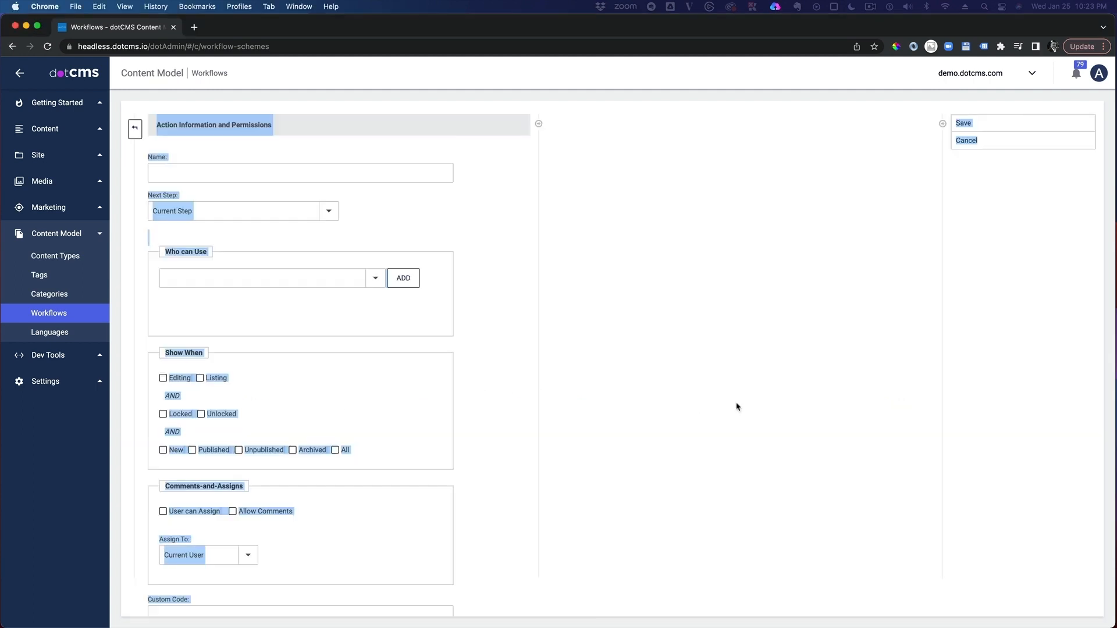
pyautogui.click(217, 177)
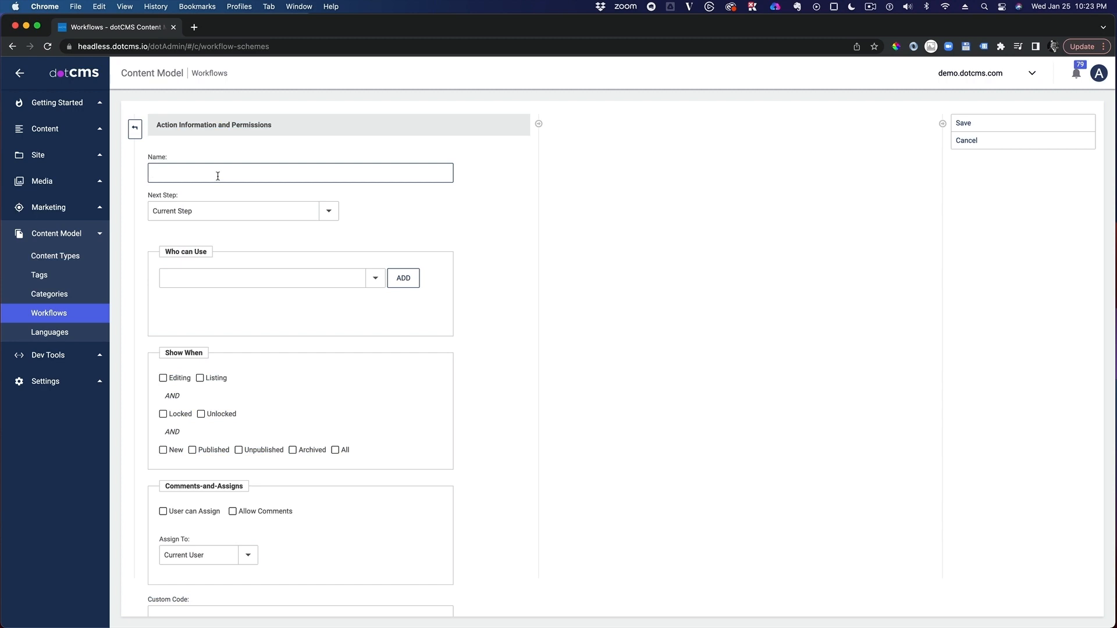
pyautogui.write('Translate & Publish')
pyautogui.press('Return')
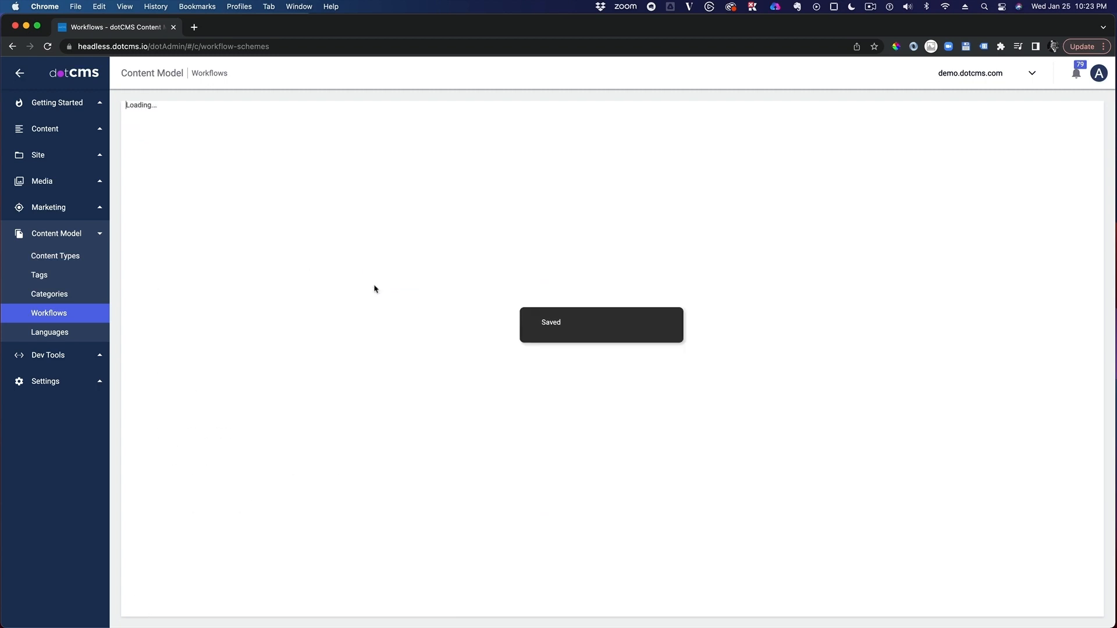
# Step: Allow Admin User (User) to use Translate & Publish and enable all of its Show When conditions
pyautogui.click(377, 292)
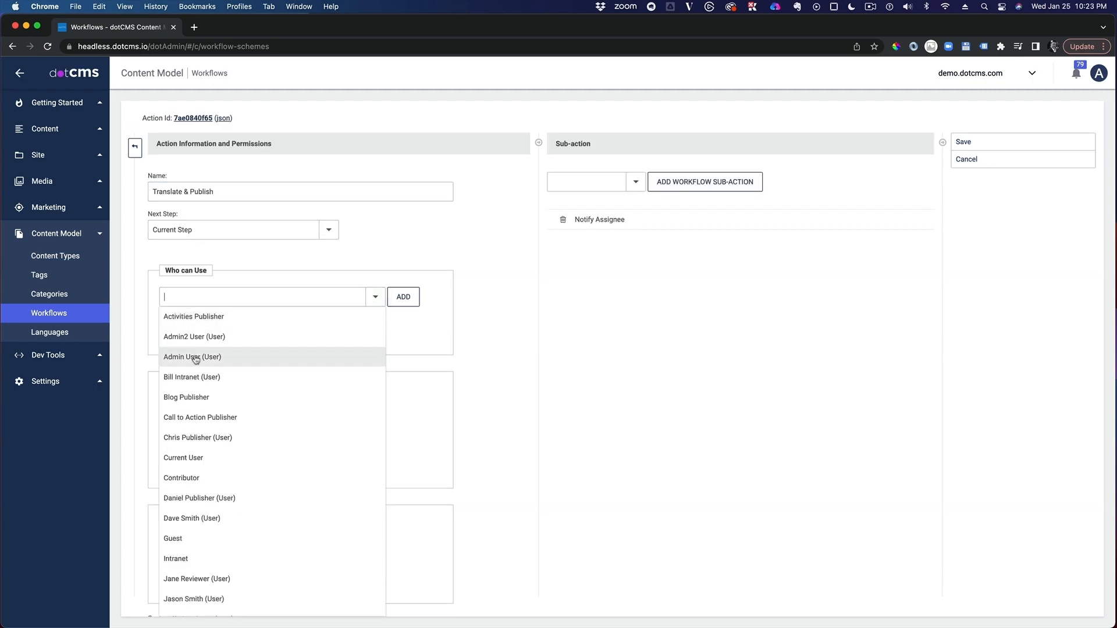
pyautogui.click(192, 357)
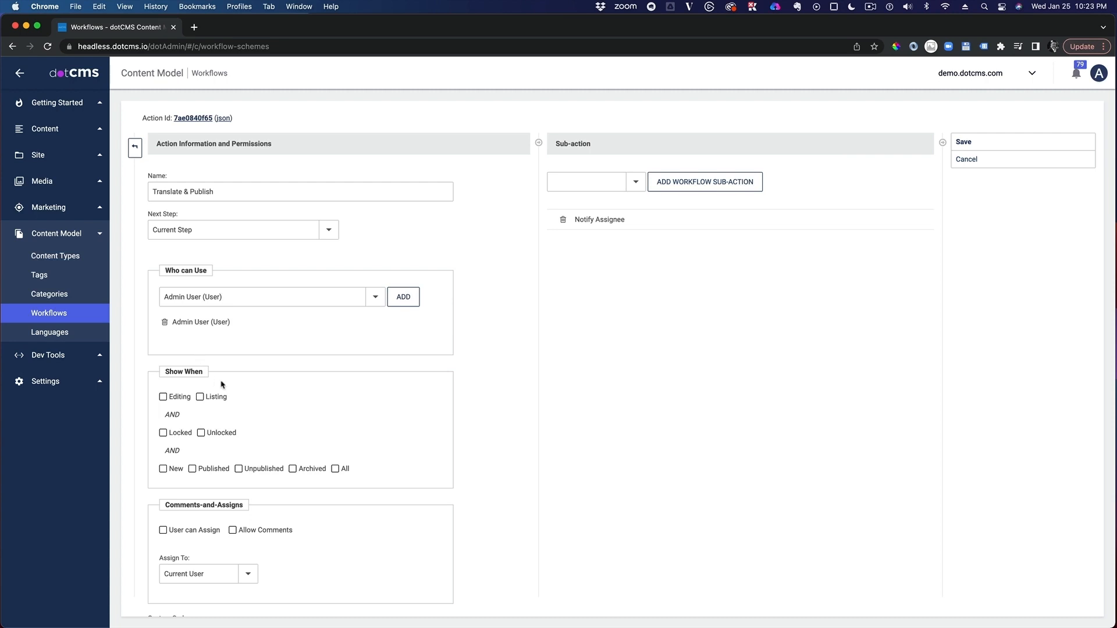
pyautogui.click(336, 469)
pyautogui.click(336, 469)
pyautogui.click(336, 469)
pyautogui.scroll(-2, 177, 538)
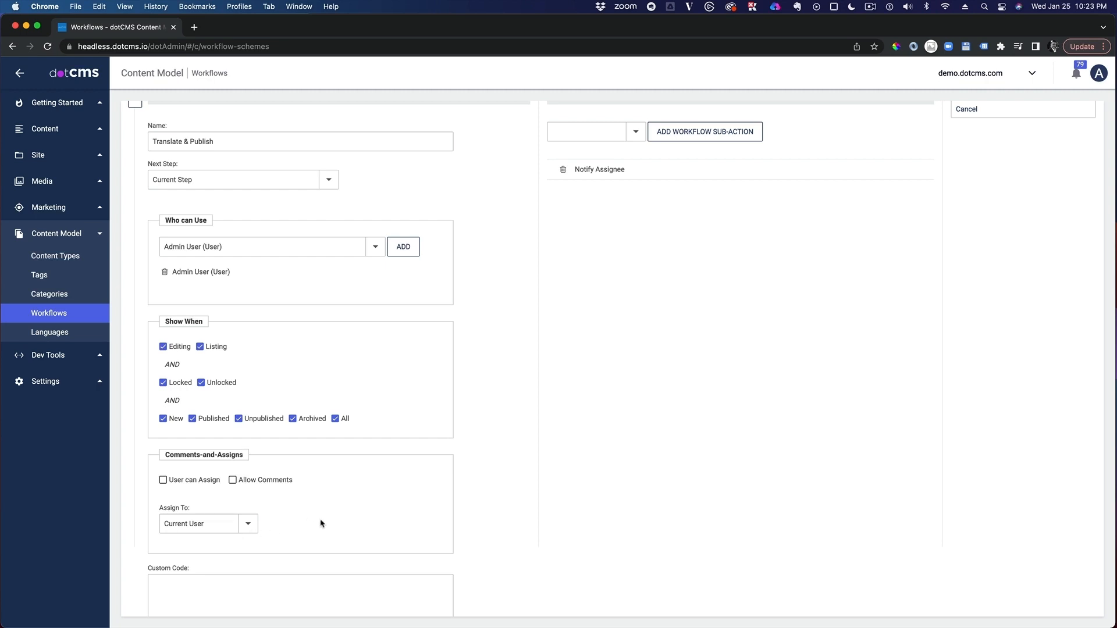
# Step: Add the Save content sub-action to Translate & Publish and delete its Notify Assignee sub-action
pyautogui.scroll(2, 801, 437)
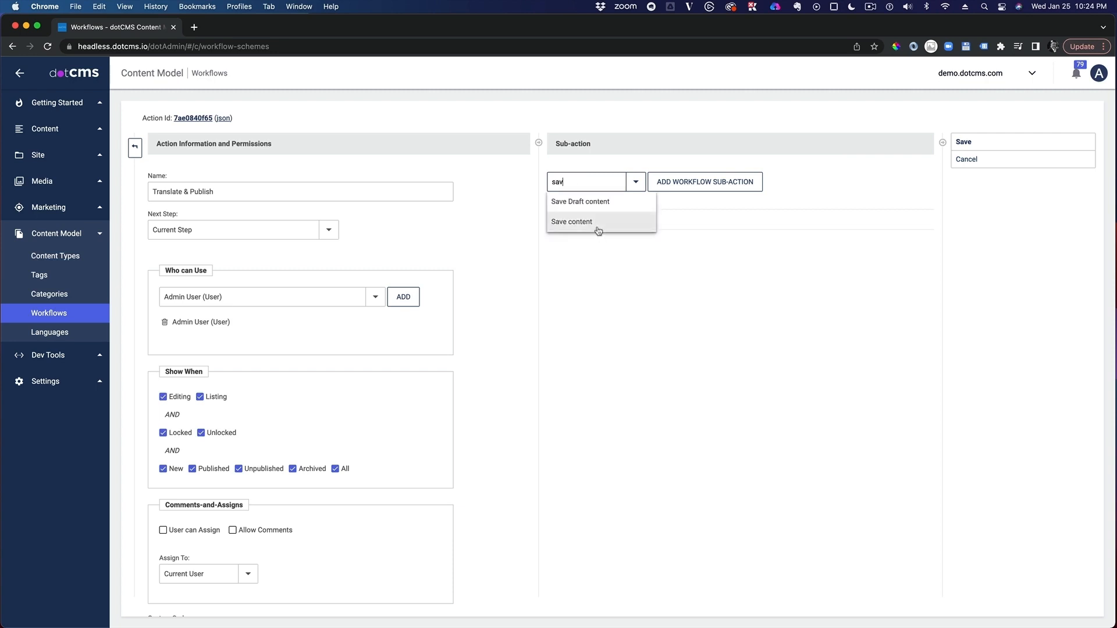
pyautogui.click(599, 228)
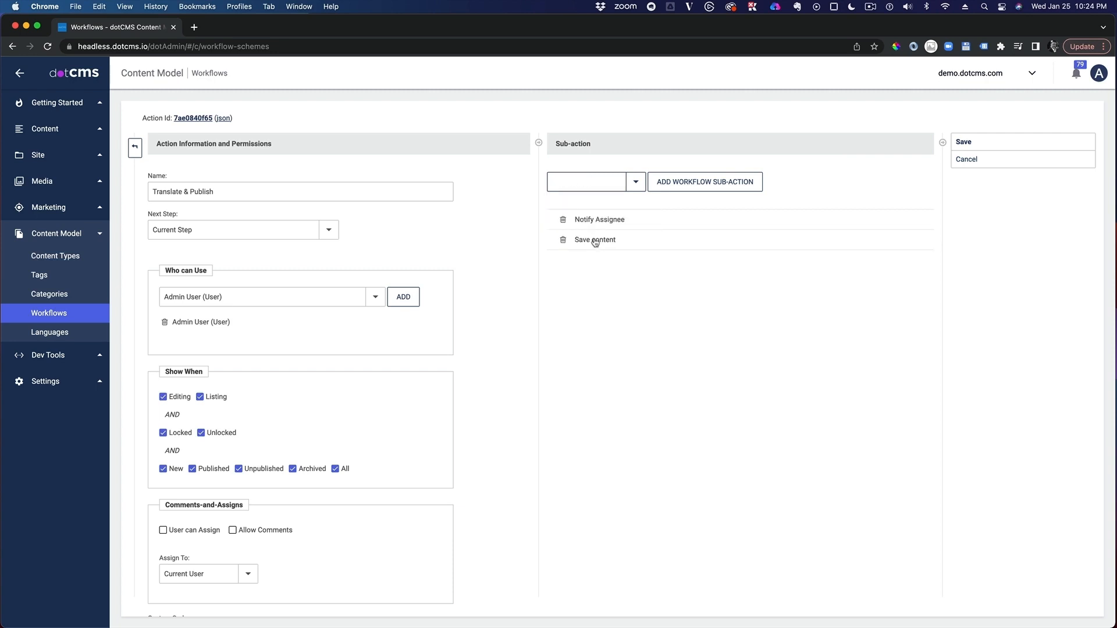
pyautogui.click(562, 220)
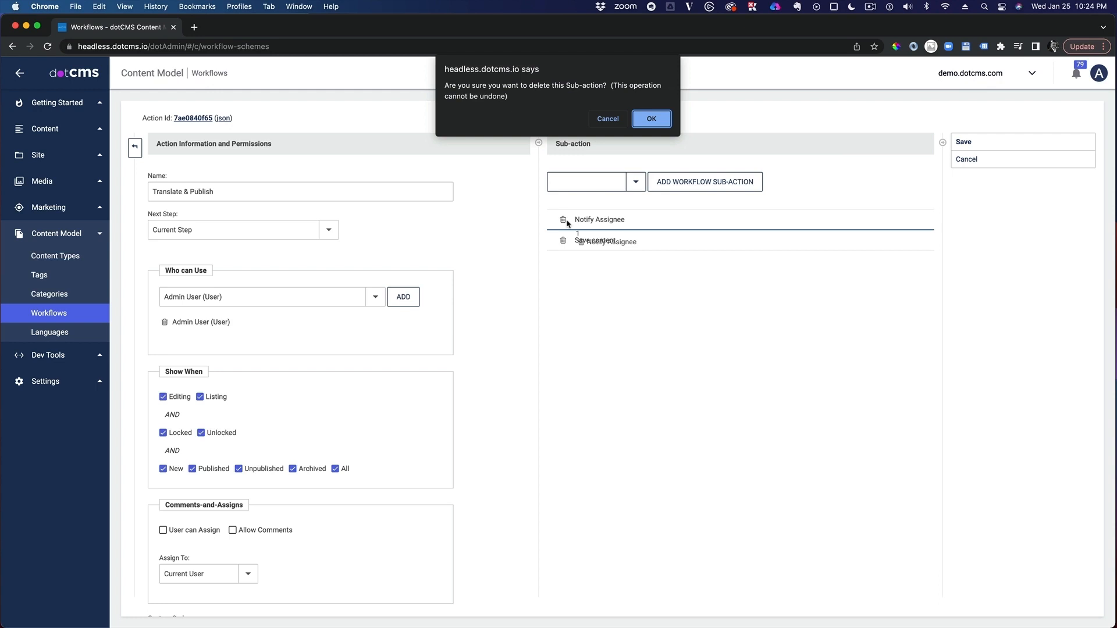
pyautogui.click(652, 119)
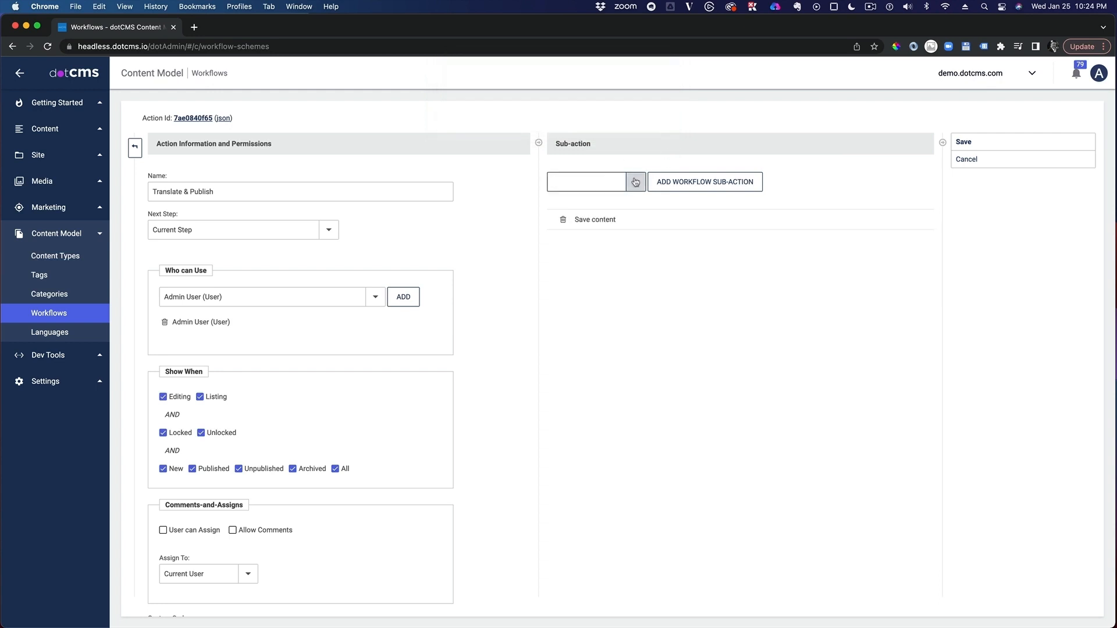
# Step: Try out a Send an Email sub-action on Translate & Publish, viewing its parameters before deleting it
pyautogui.click(636, 181)
pyautogui.scroll(-3, 590, 402)
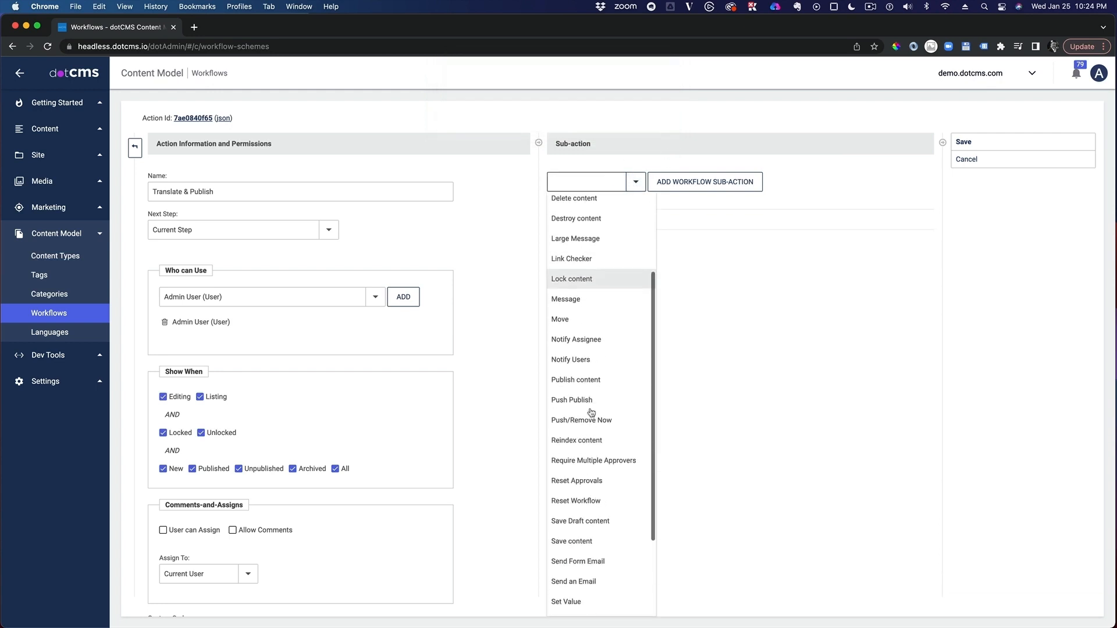
pyautogui.scroll(3, 590, 399)
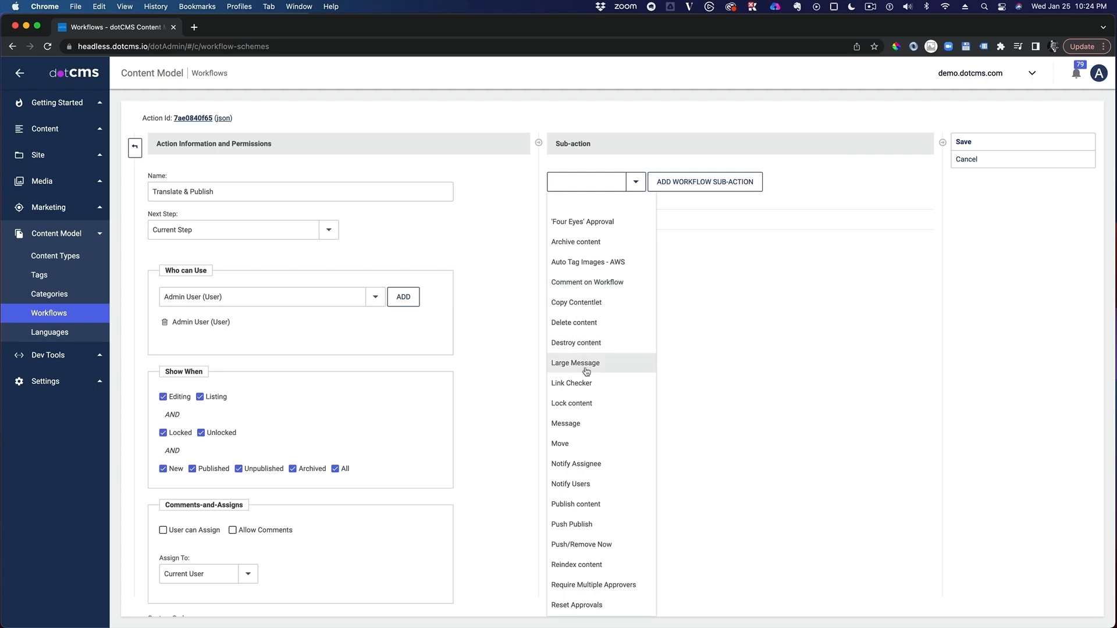
pyautogui.scroll(-5, 588, 371)
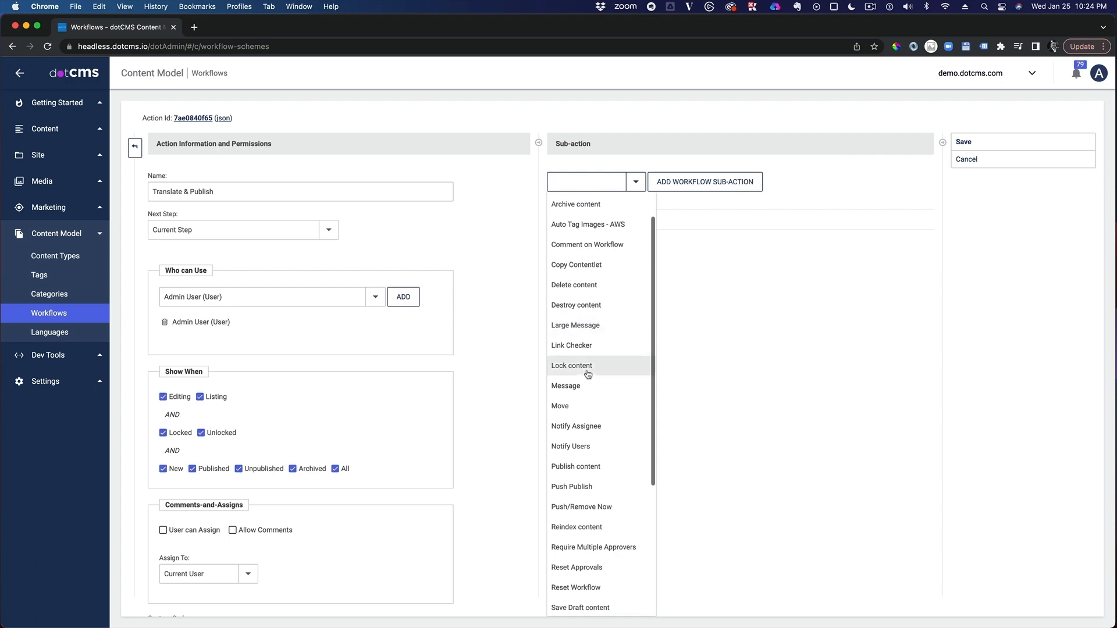
pyautogui.scroll(-2, 595, 410)
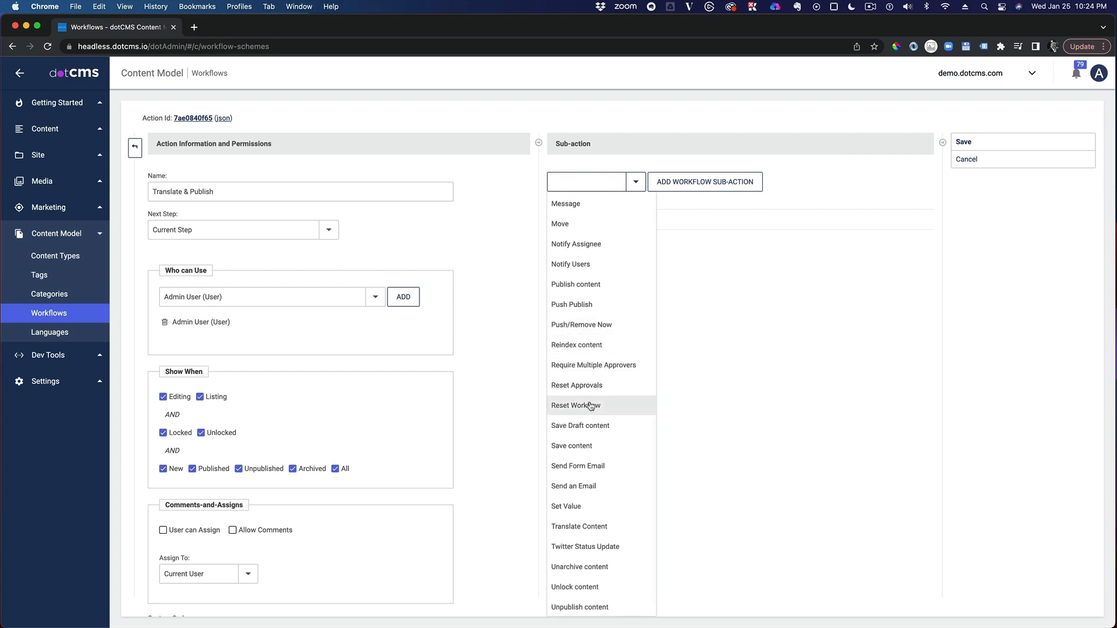
pyautogui.scroll(-1, 588, 408)
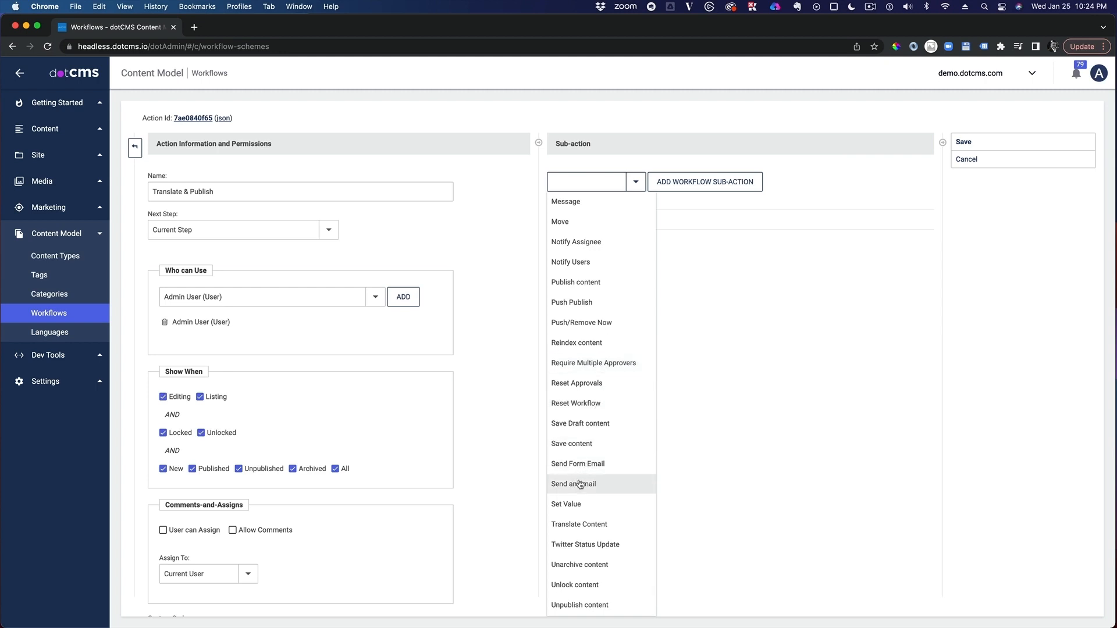
pyautogui.click(629, 484)
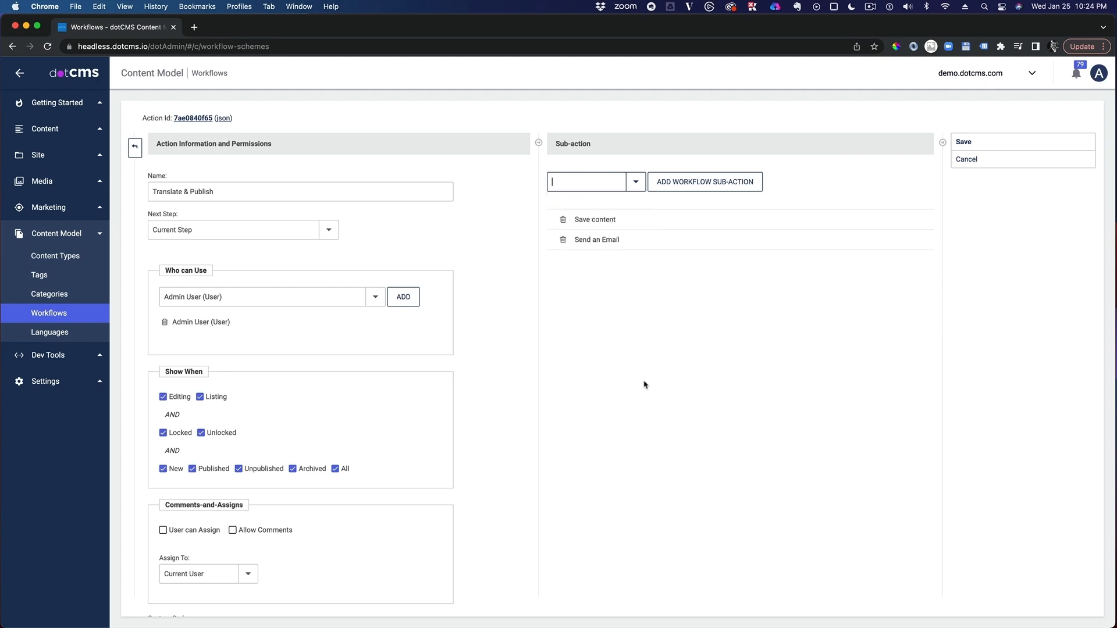
pyautogui.click(611, 245)
pyautogui.click(772, 134)
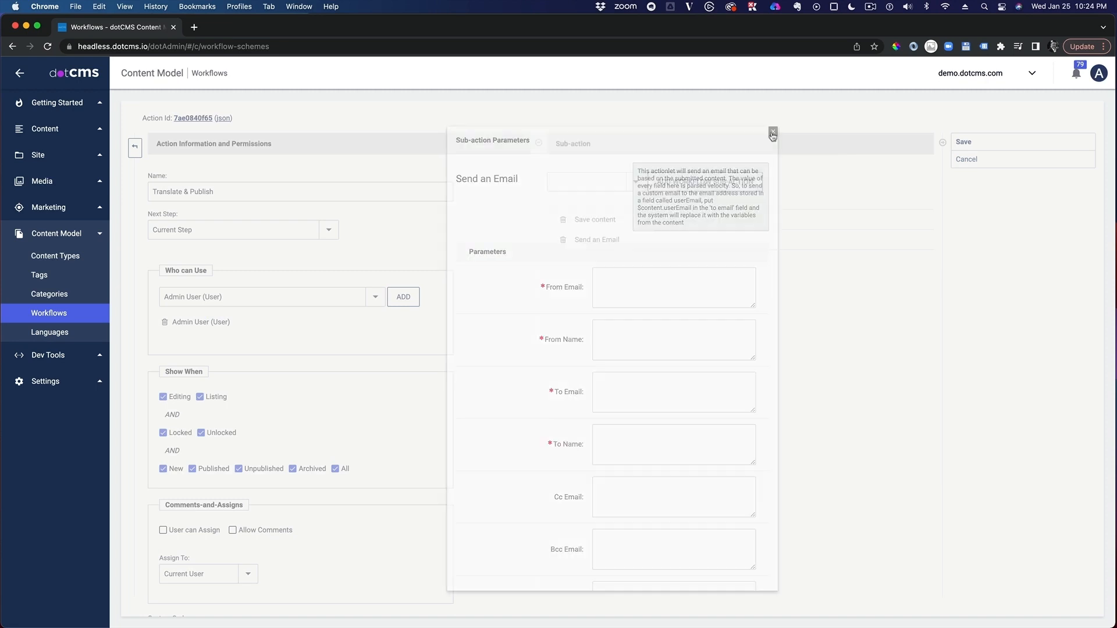
pyautogui.click(563, 239)
pyautogui.click(651, 114)
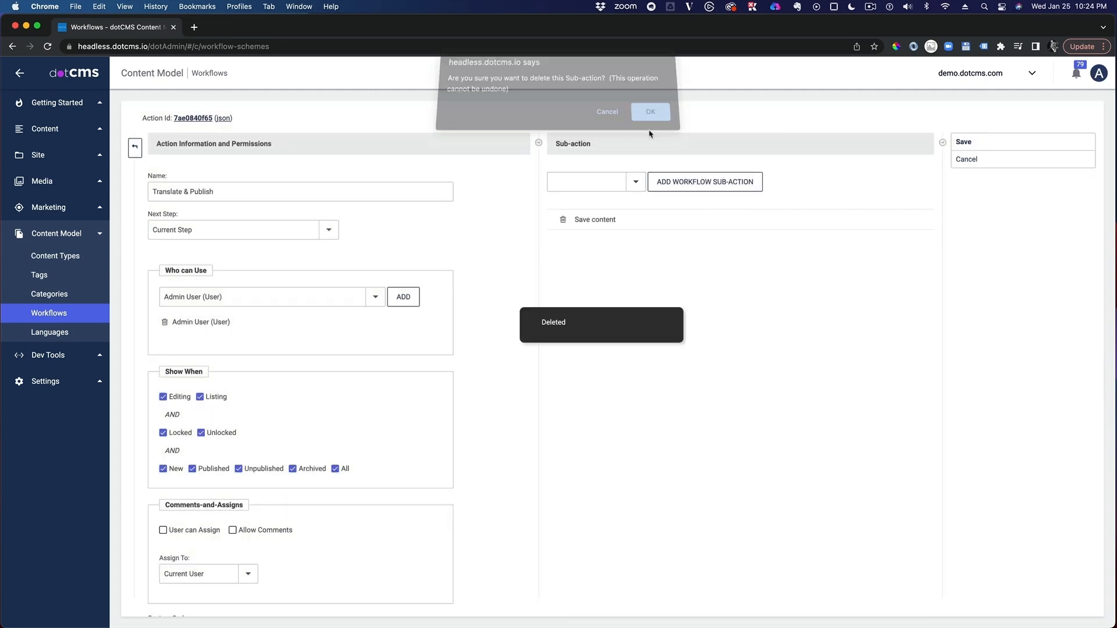
# Step: Add the Publish content sub-action to Translate & Publish after Save content
pyautogui.click(635, 181)
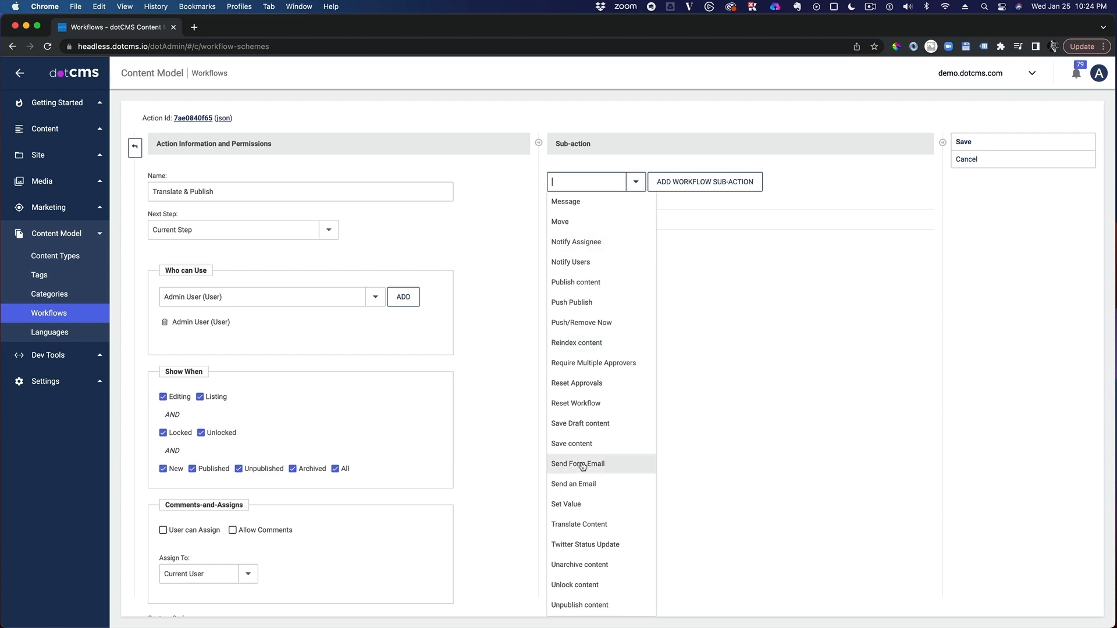
pyautogui.scroll(-1, 581, 465)
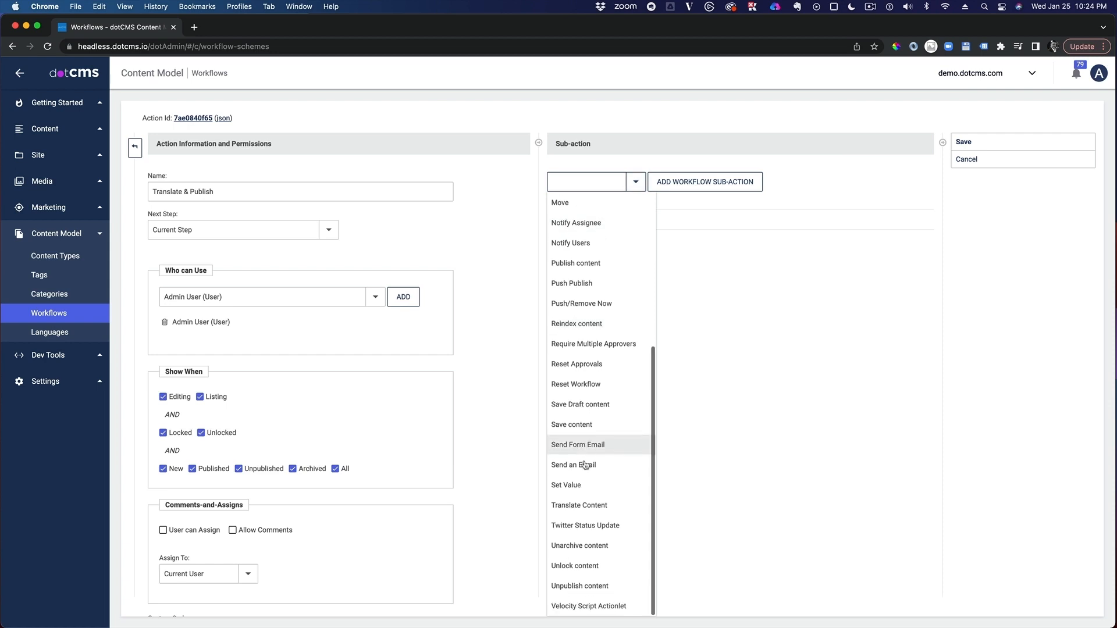
pyautogui.click(584, 266)
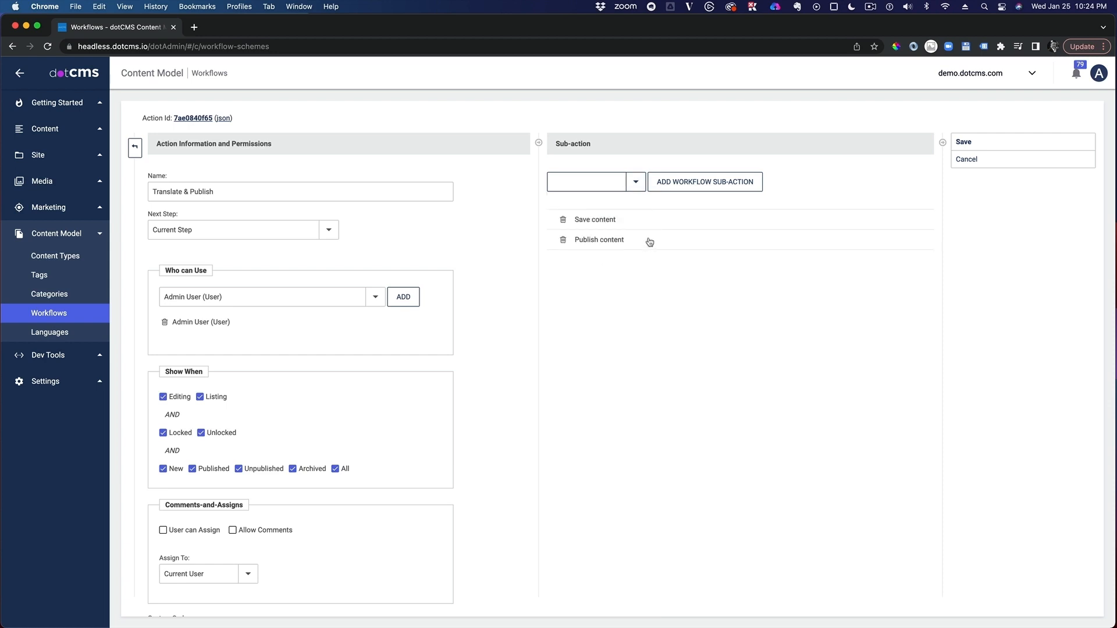
# Step: Add the Translate Content sub-action to Translate & Publish and save its parameters with the service API key pasted in
pyautogui.click(635, 181)
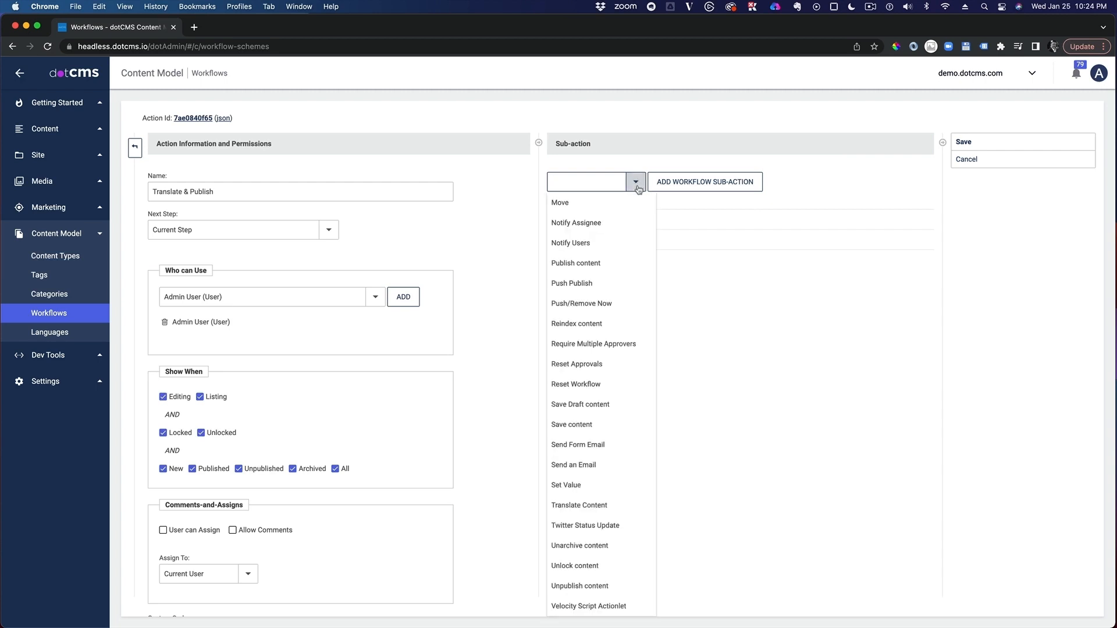
pyautogui.click(590, 498)
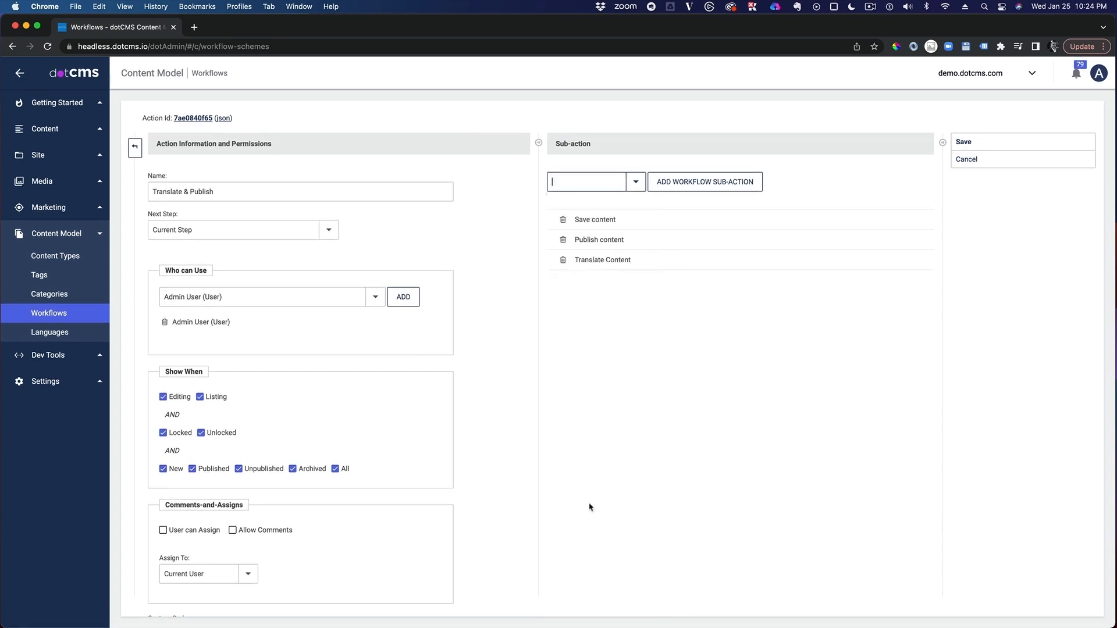
pyautogui.click(627, 266)
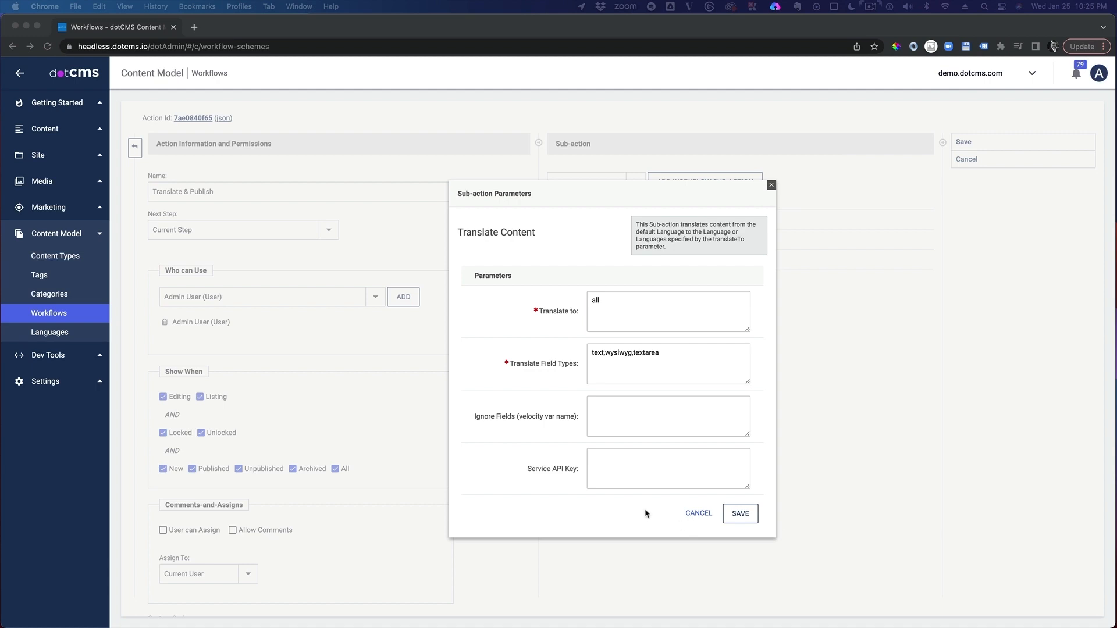
pyautogui.click(613, 462)
pyautogui.press('super+v')
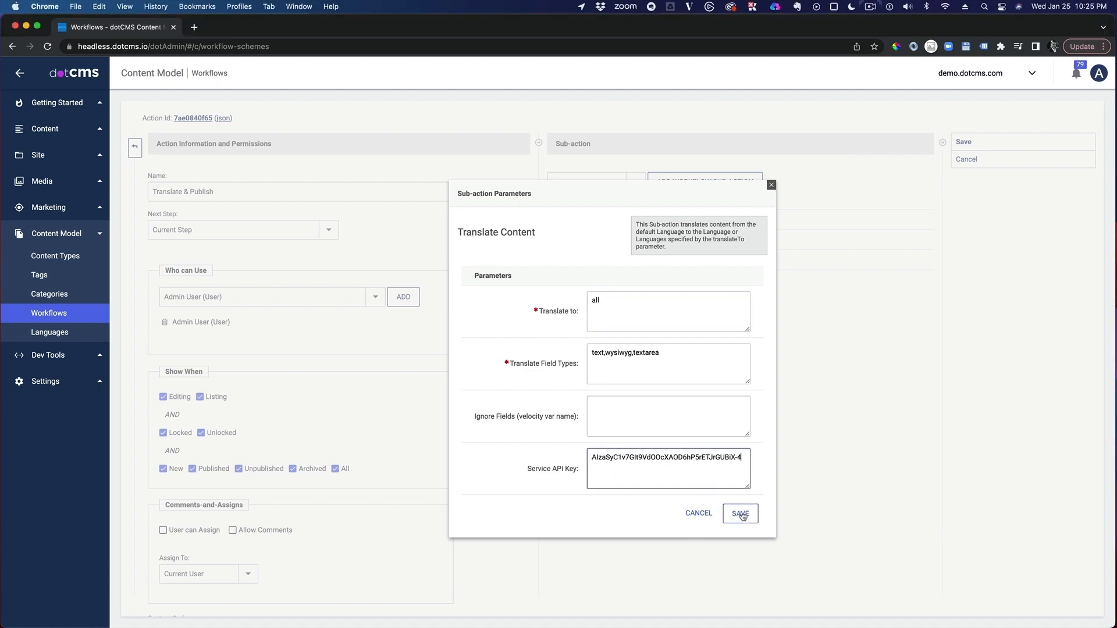
pyautogui.click(620, 408)
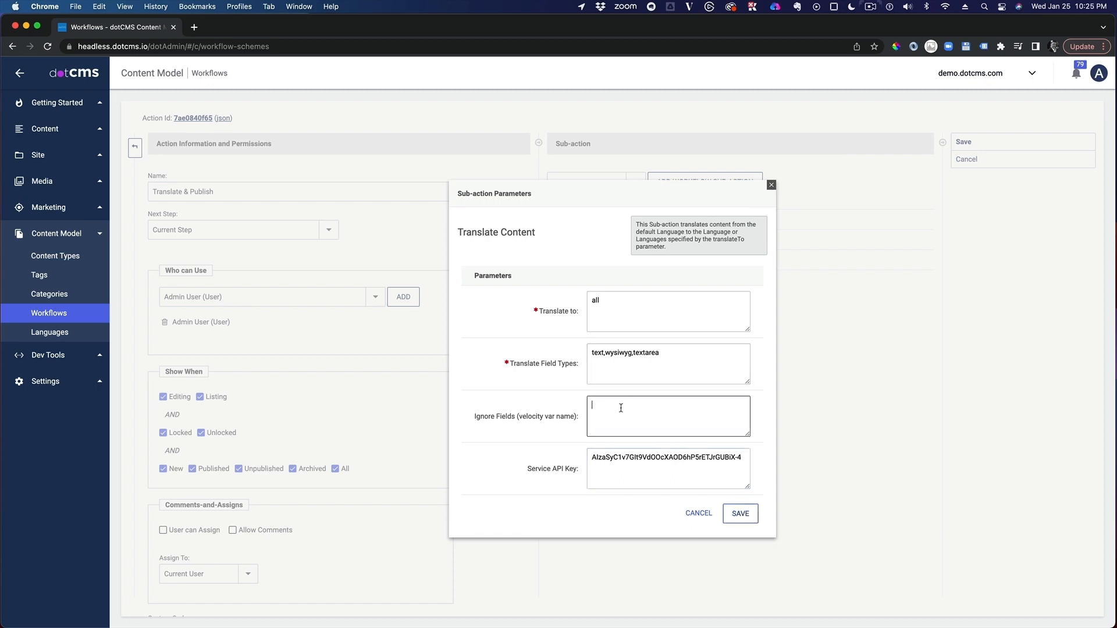
pyautogui.write('key')
pyautogui.click(741, 514)
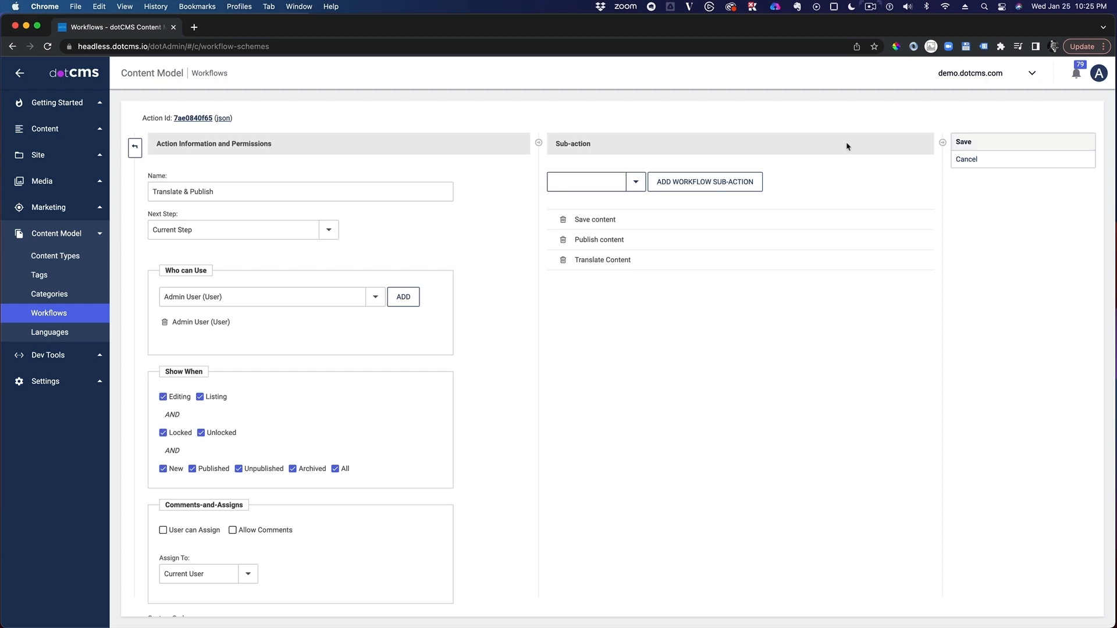
# Step: Add the Unlock content sub-action to Translate & Publish and save the action
pyautogui.click(579, 182)
pyautogui.write('unl')
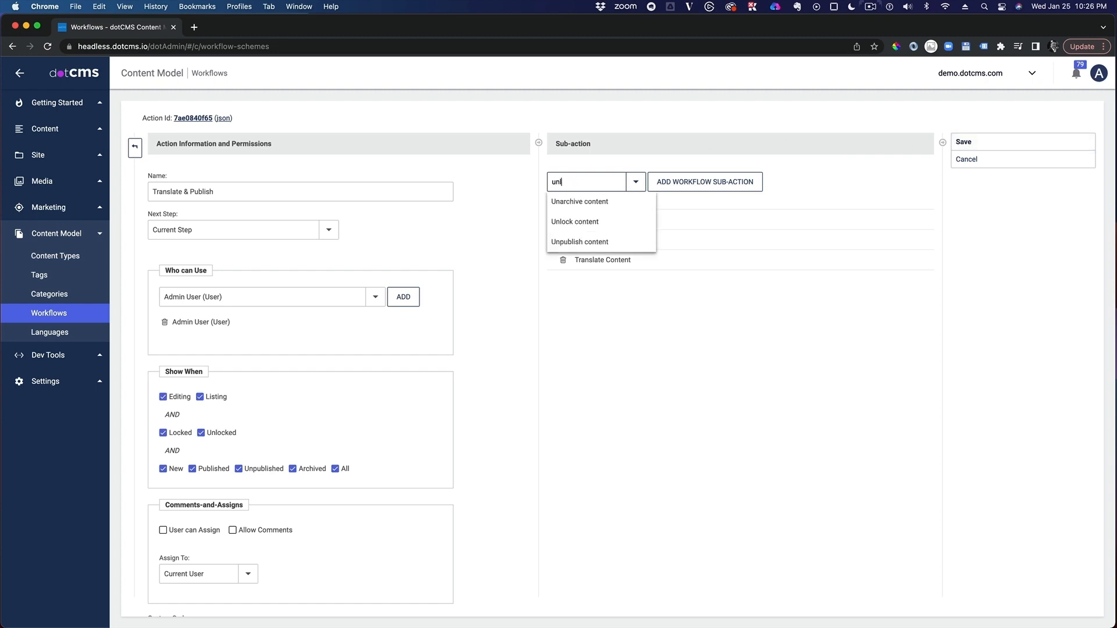
pyautogui.click(575, 205)
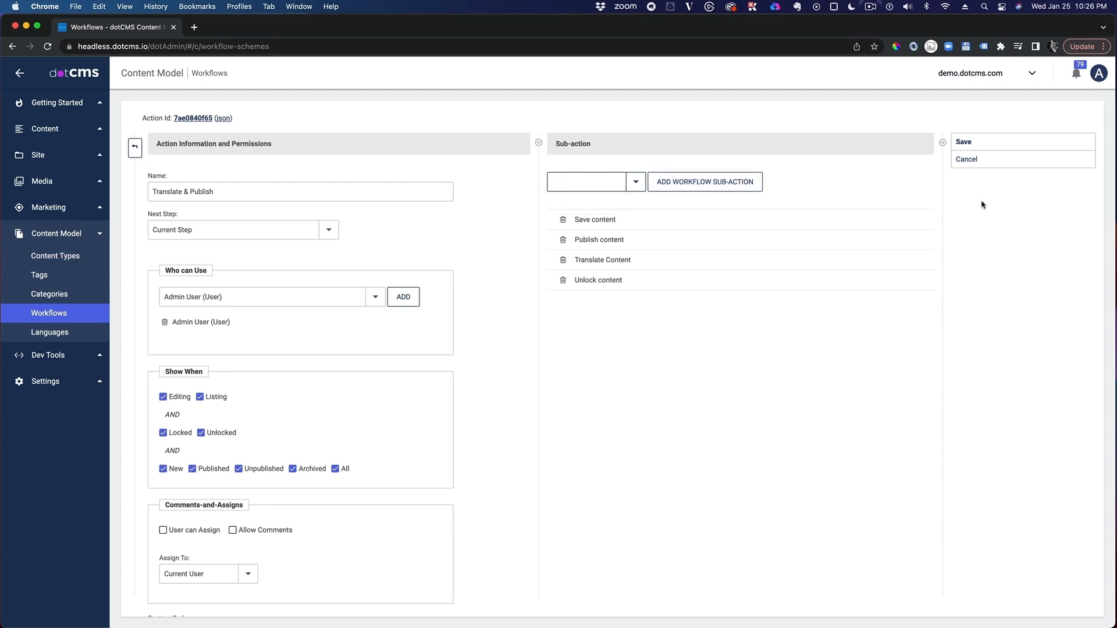
pyautogui.click(983, 148)
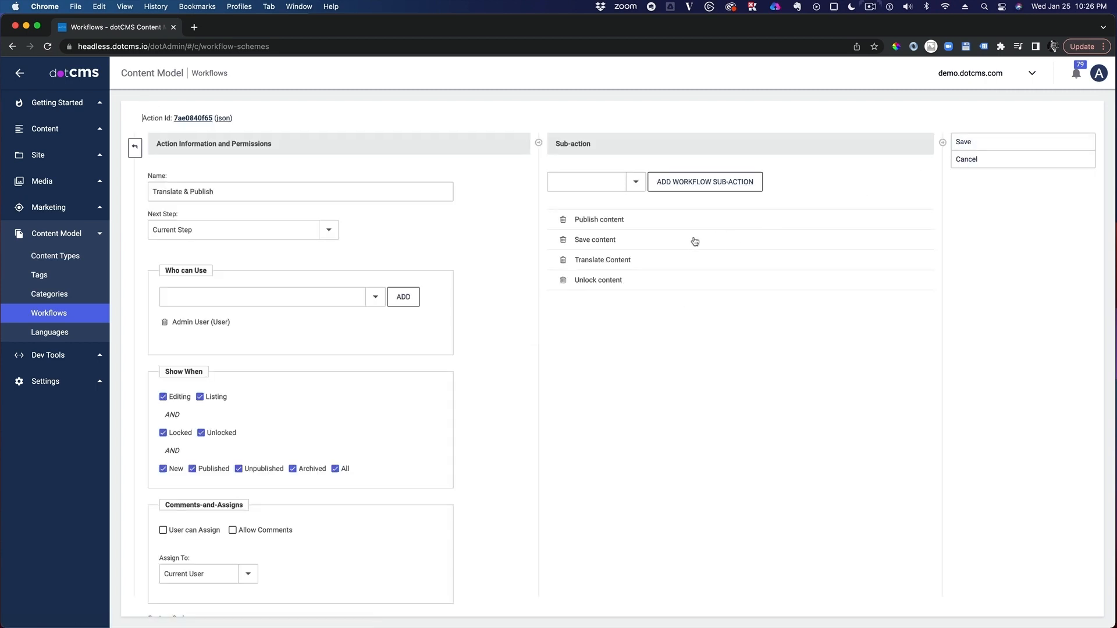
pyautogui.click(970, 142)
# Step: Return to the Call To Action workflow and copy Translate & Publish from Published into the Draft, Translate and Review steps
pyautogui.click(135, 149)
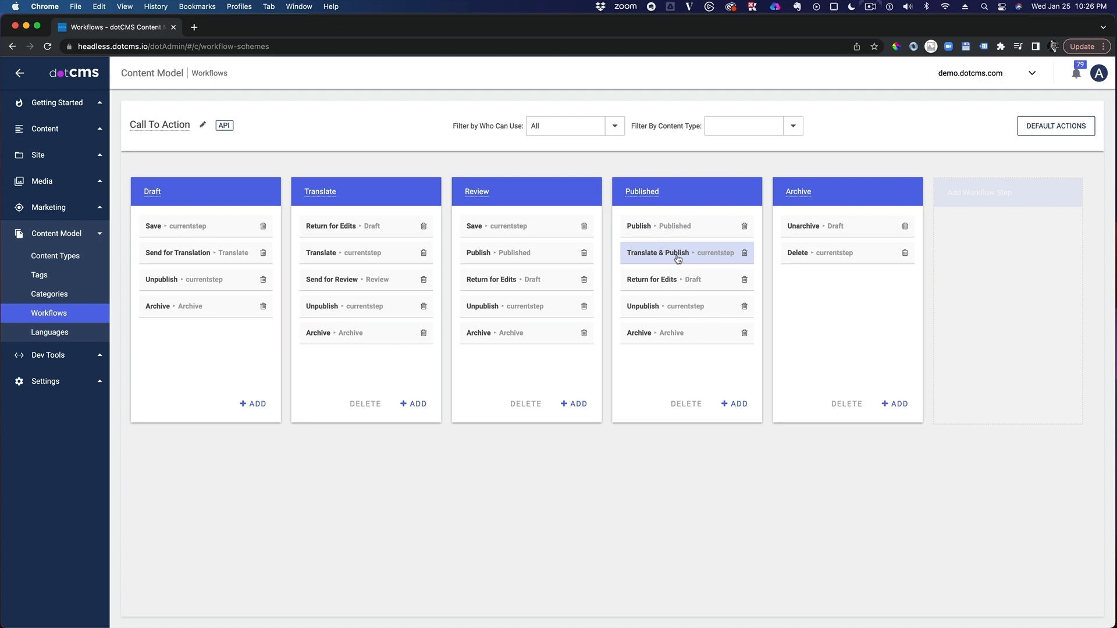
pyautogui.moveTo(678, 259); pyautogui.dragTo(170, 276)
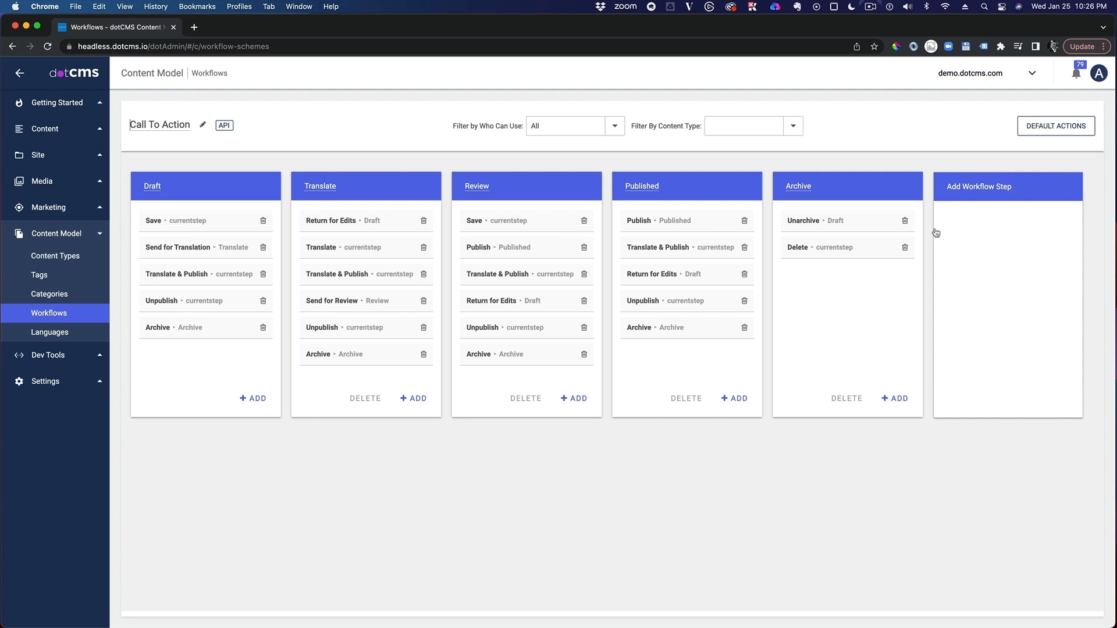
# Step: Filter the workflow's actions by Anyone who can Edit Content, by the Call to Action content type, and by Anyone who can Publish Content
pyautogui.click(615, 127)
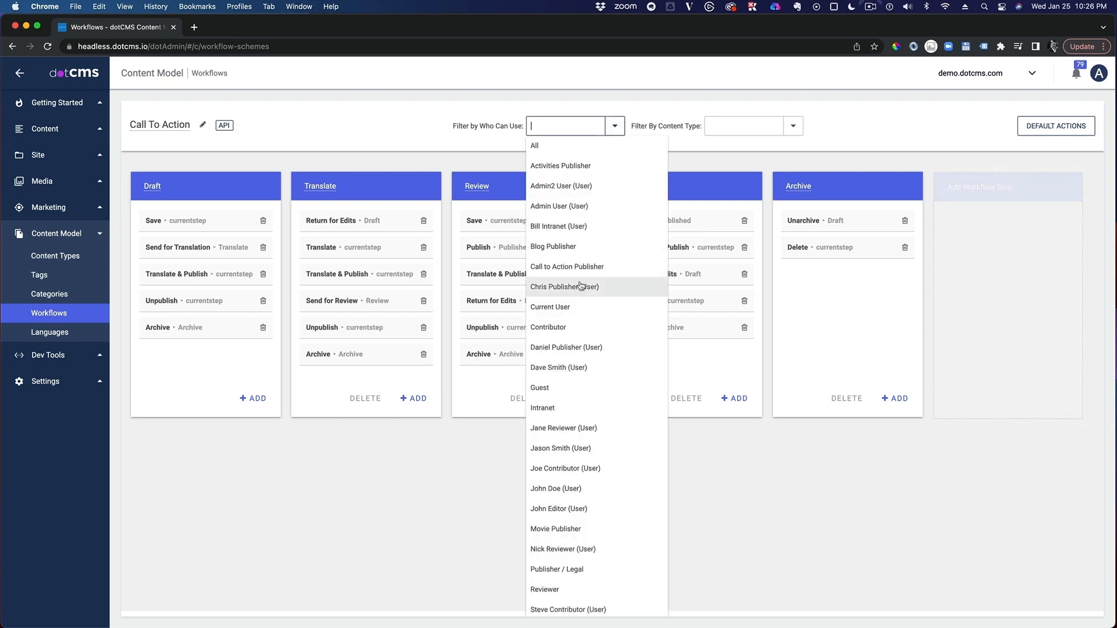
pyautogui.scroll(-3, 599, 362)
pyautogui.click(600, 565)
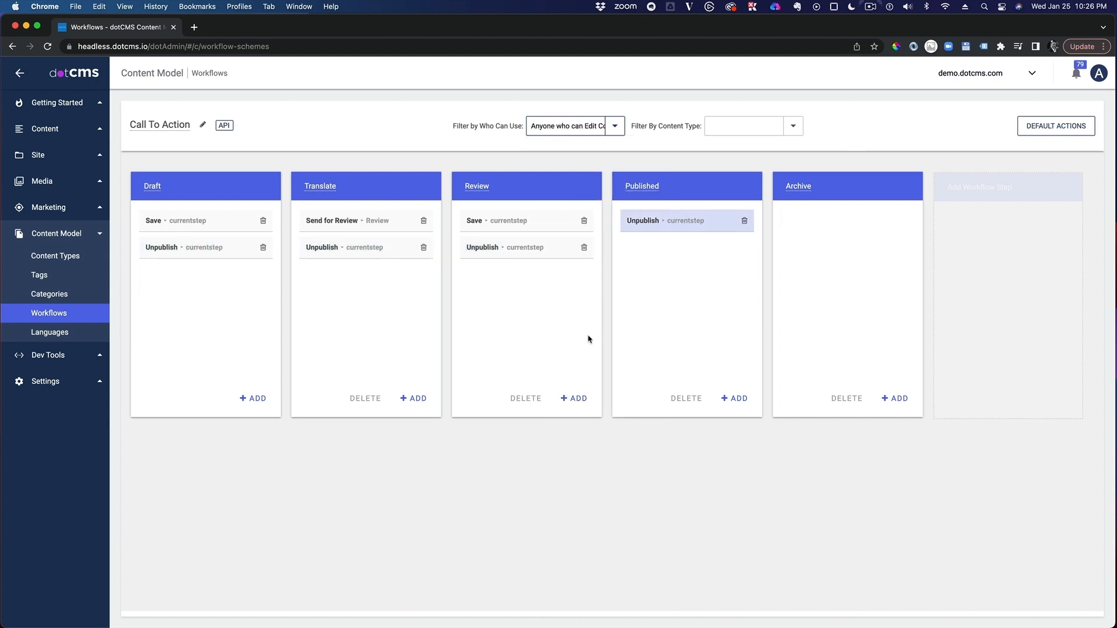
pyautogui.click(792, 125)
pyautogui.click(737, 147)
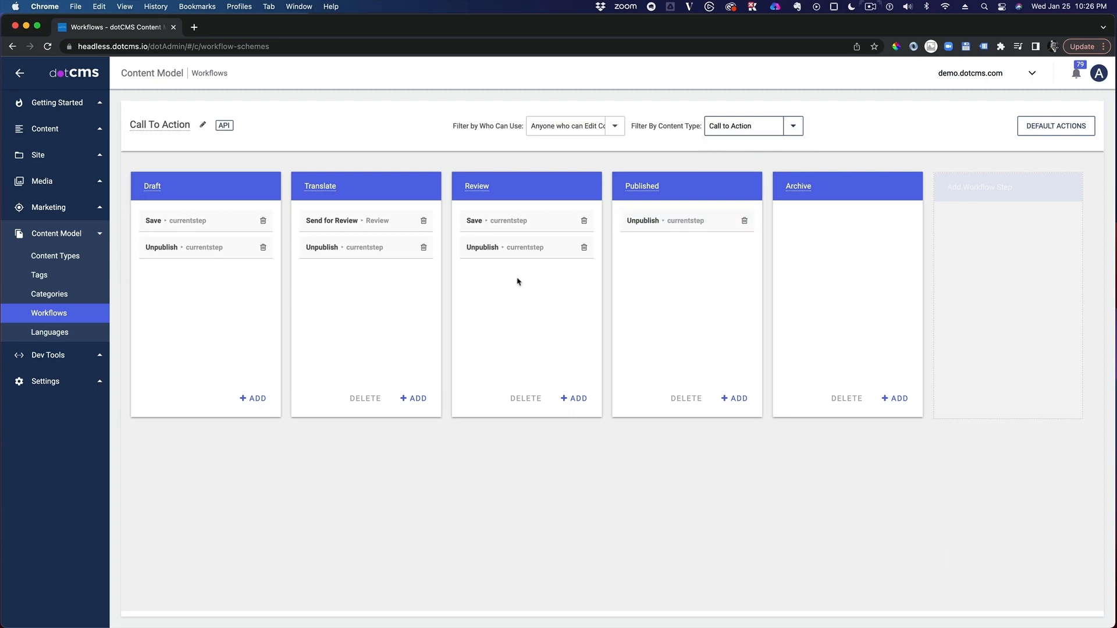
pyautogui.click(610, 127)
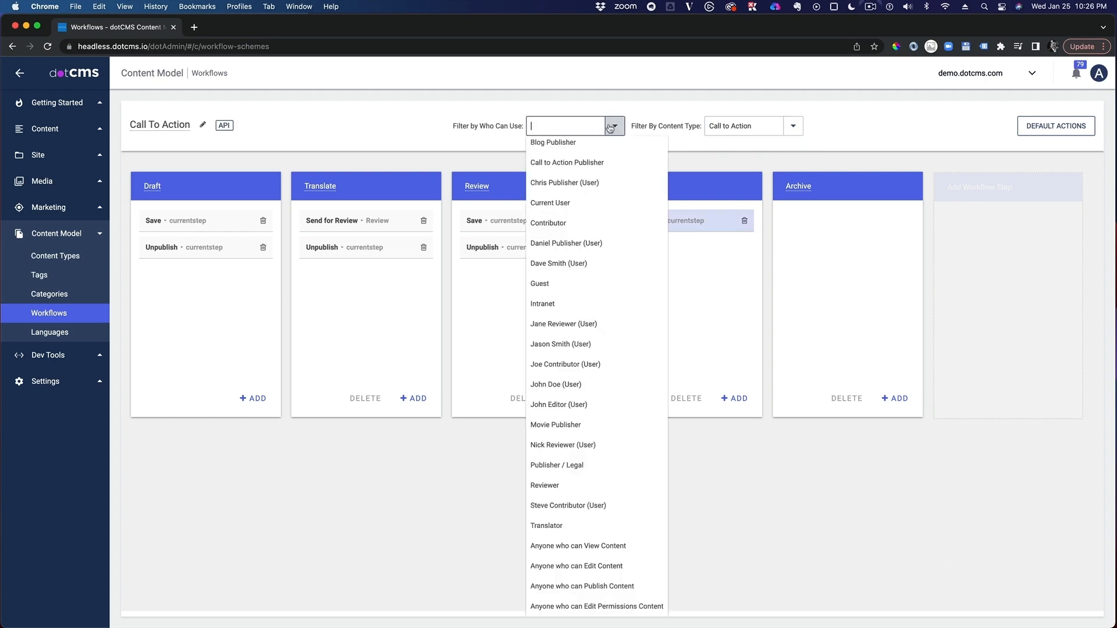
pyautogui.click(605, 586)
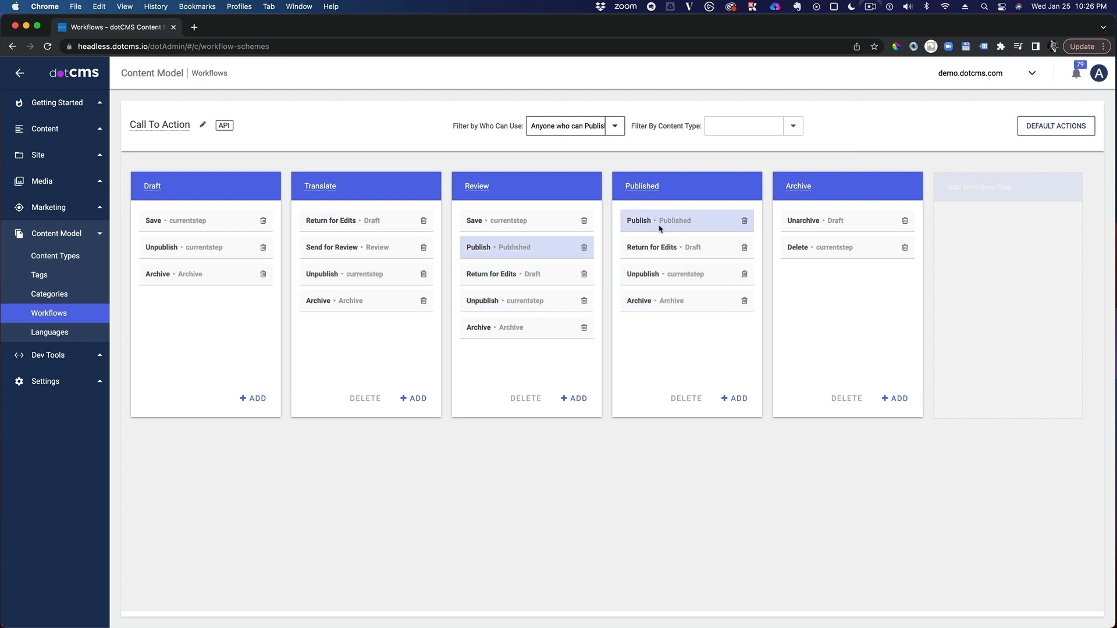
# Step: Open the Call to Action content type and check the workflow assigned in its settings, leaving them unchanged
pyautogui.click(66, 257)
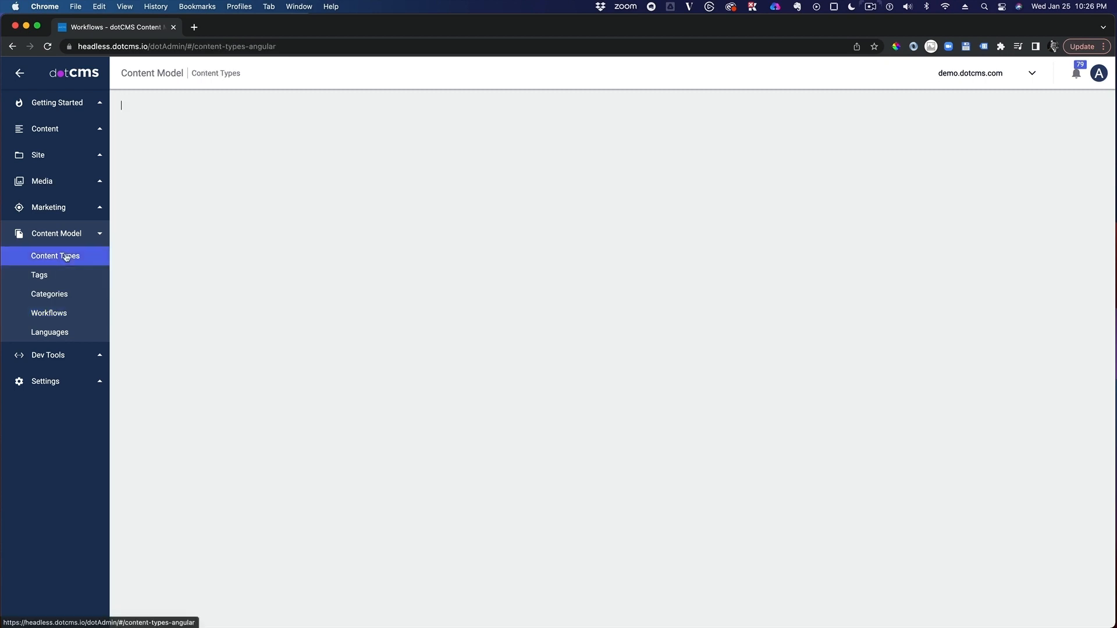
pyautogui.click(172, 169)
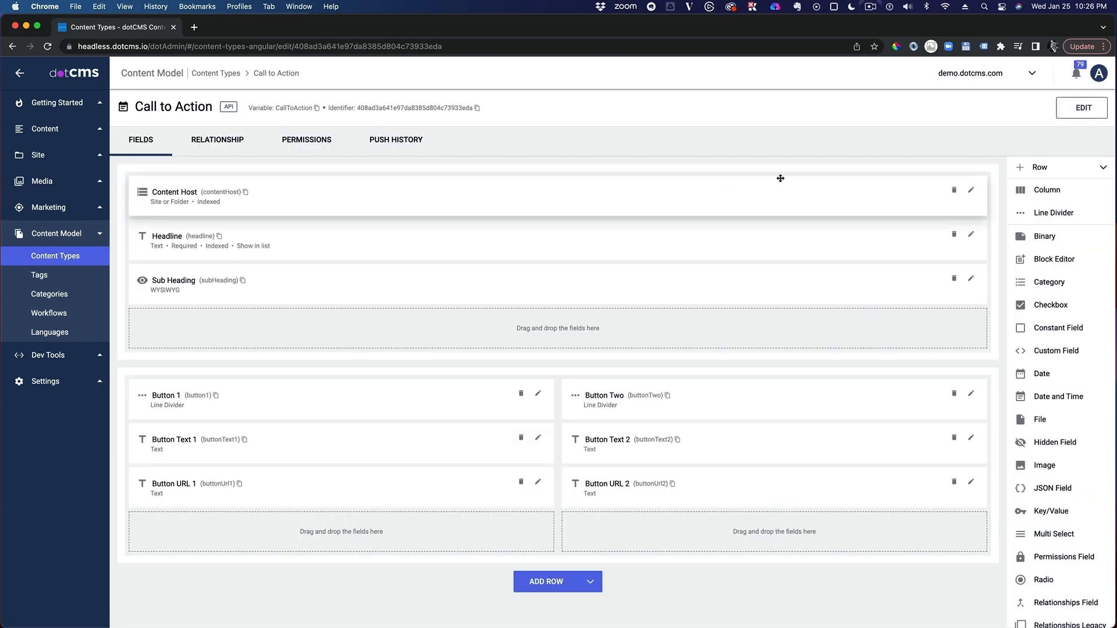
pyautogui.click(1081, 108)
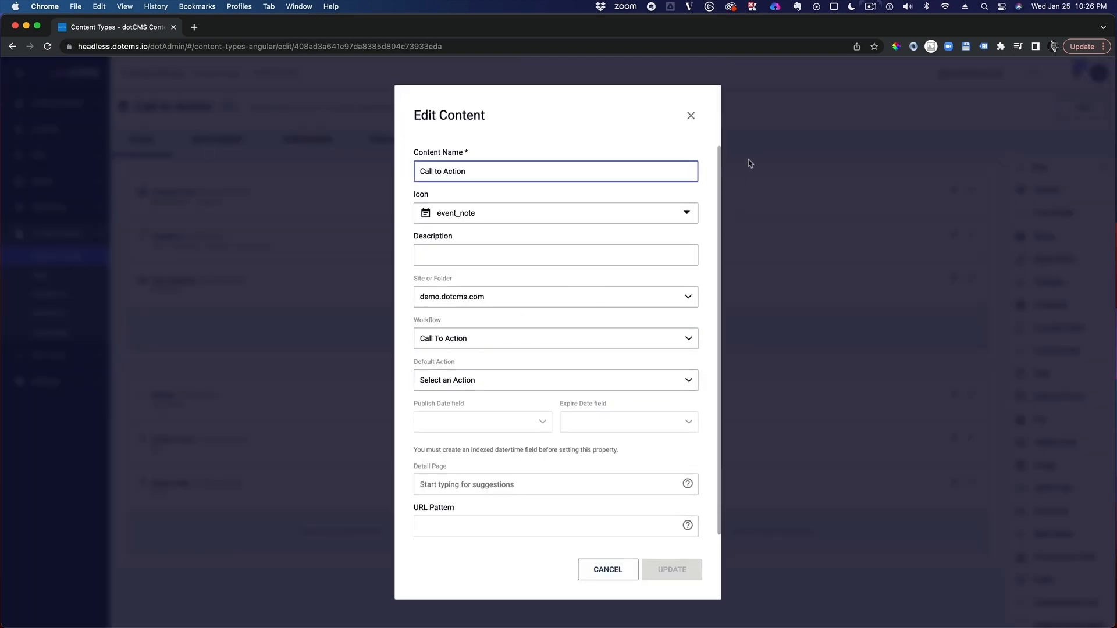
pyautogui.click(691, 116)
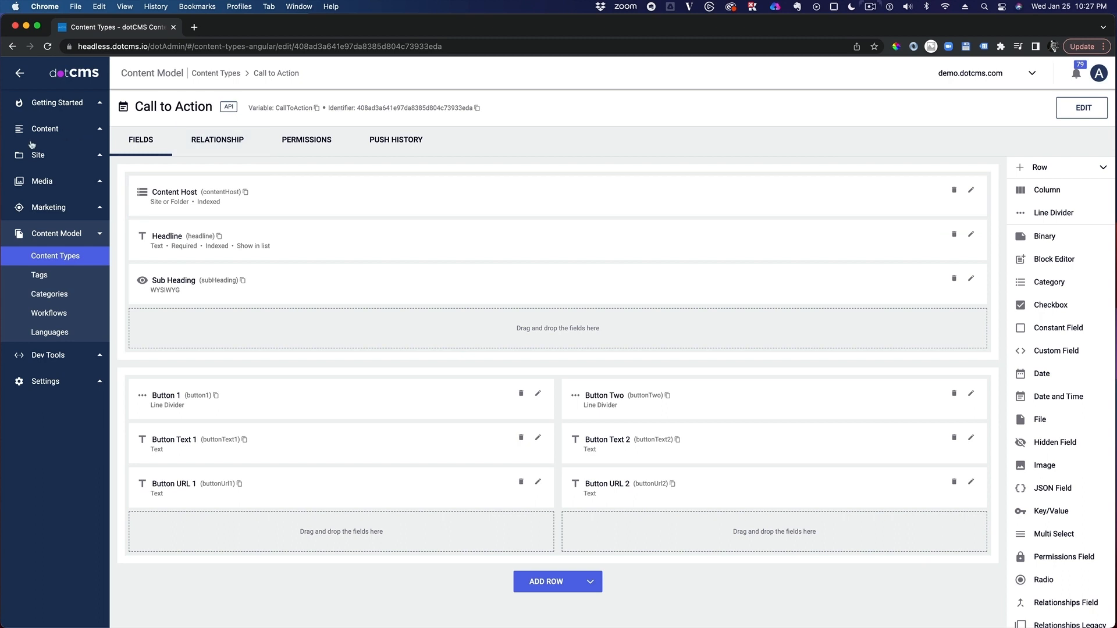
# Step: Open the English Home index page of demo.dotcms.com from the site browser in edit mode
pyautogui.click(36, 155)
pyautogui.click(45, 177)
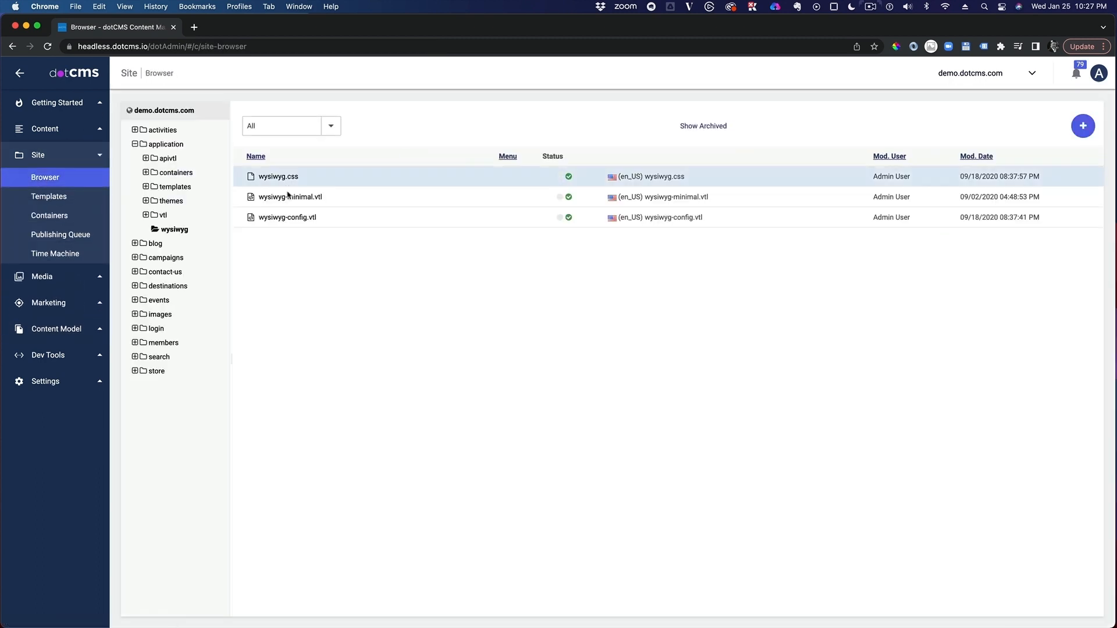
pyautogui.click(170, 110)
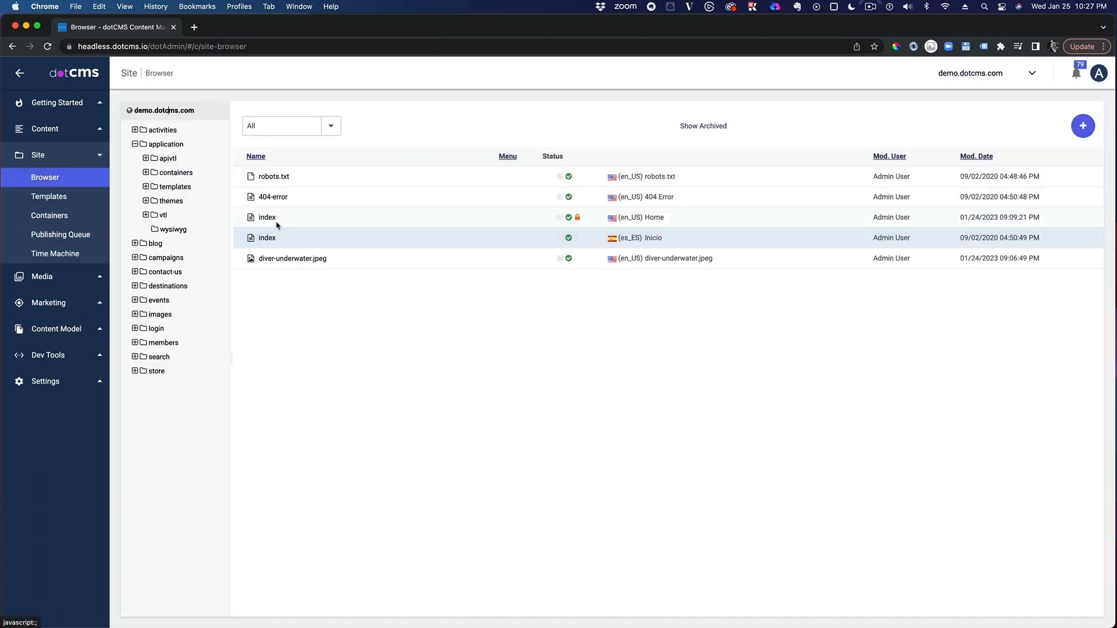
pyautogui.click(278, 223)
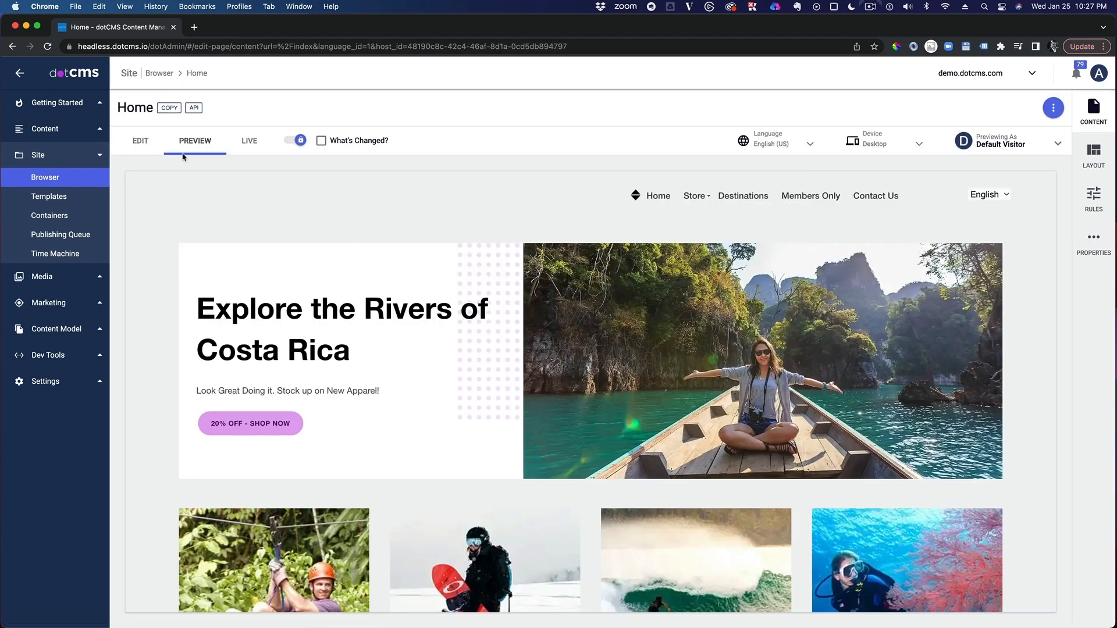
pyautogui.click(144, 140)
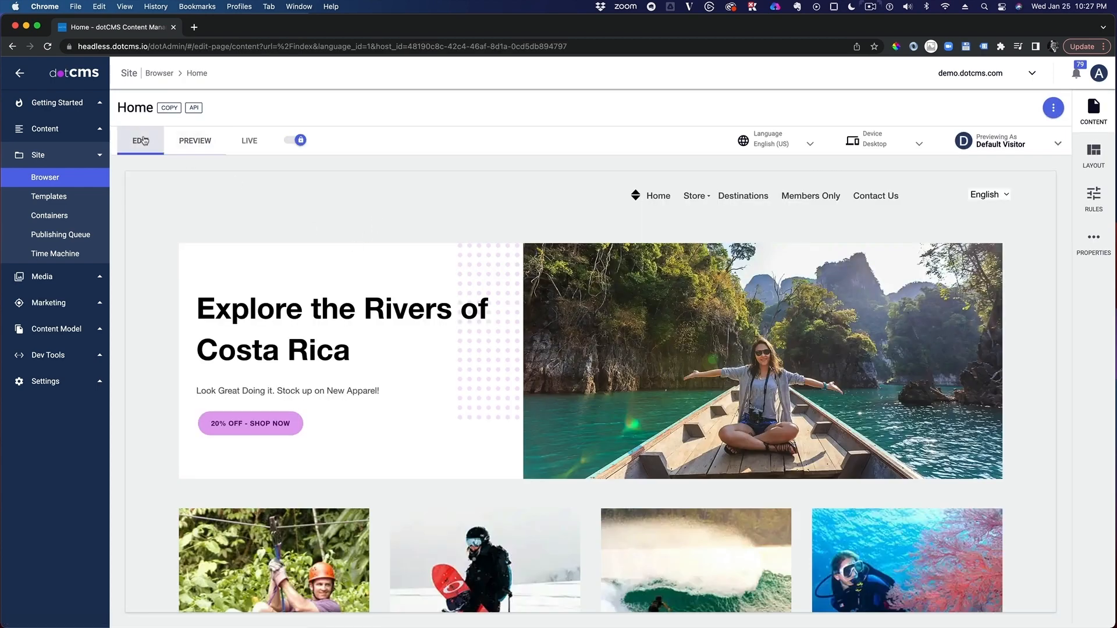
# Step: Start a new Call to Action content item in the empty container above the Home page's footer
pyautogui.scroll(-15, 629, 341)
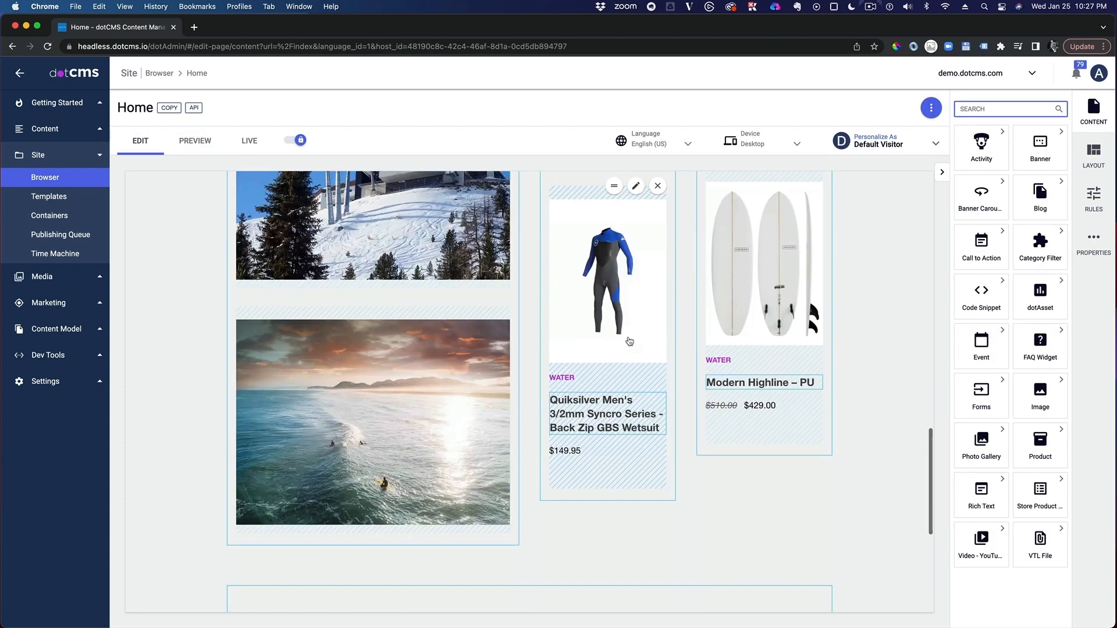
pyautogui.scroll(-5, 629, 341)
pyautogui.click(819, 291)
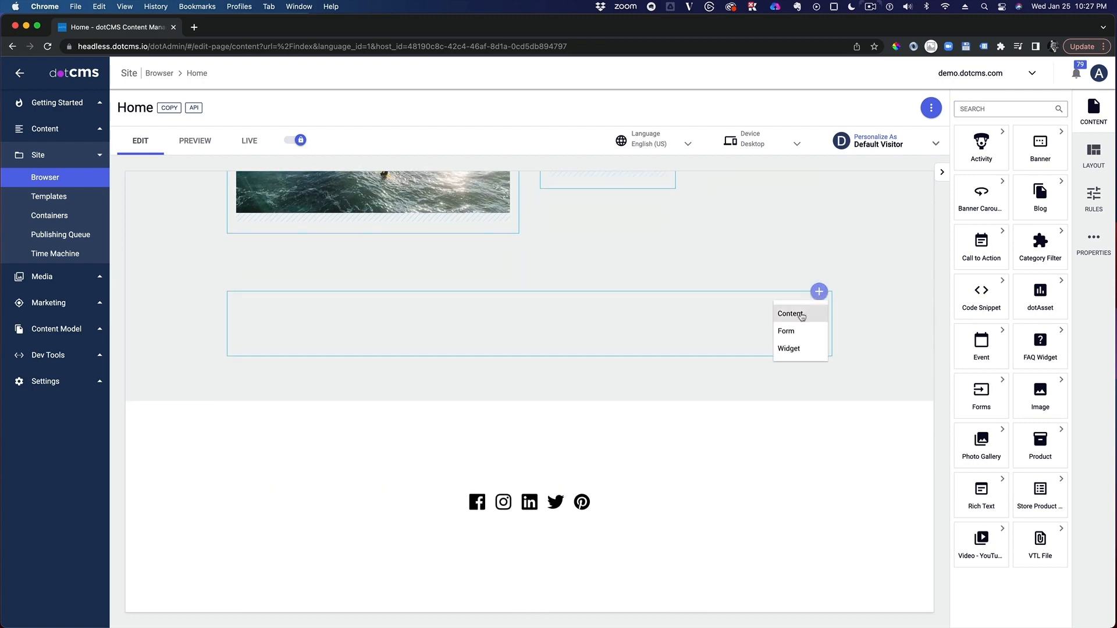
pyautogui.click(802, 315)
pyautogui.click(1034, 175)
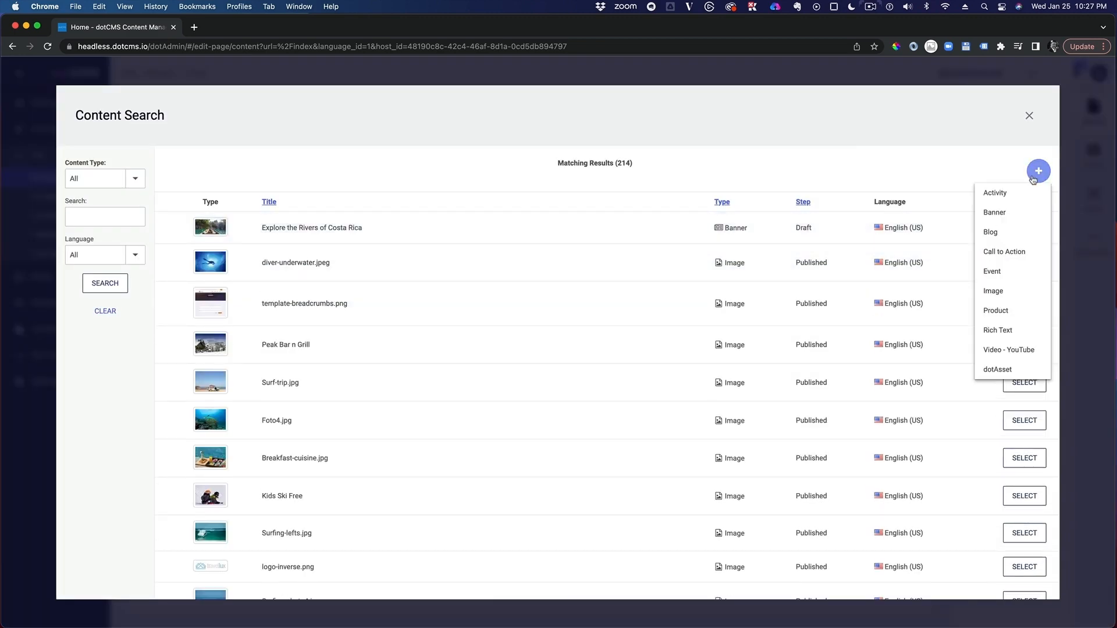
pyautogui.click(1009, 254)
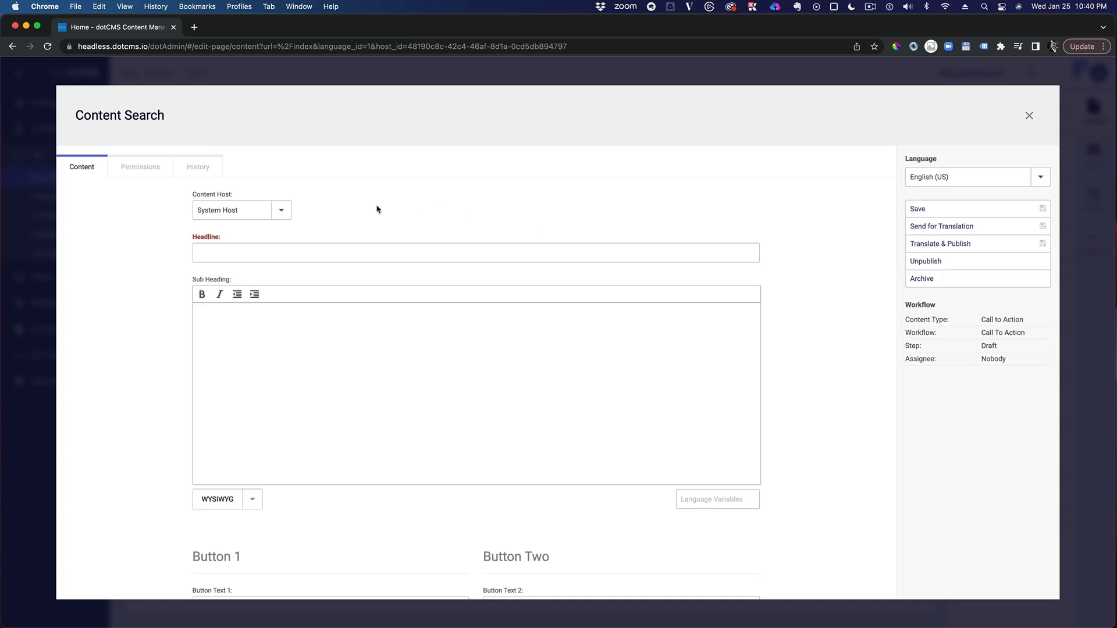
# Step: Enter the headline "Already dreaming of winter?" and a sub heading offering 25% off stays of five nights or more at premium Colorado resorts
pyautogui.click(256, 253)
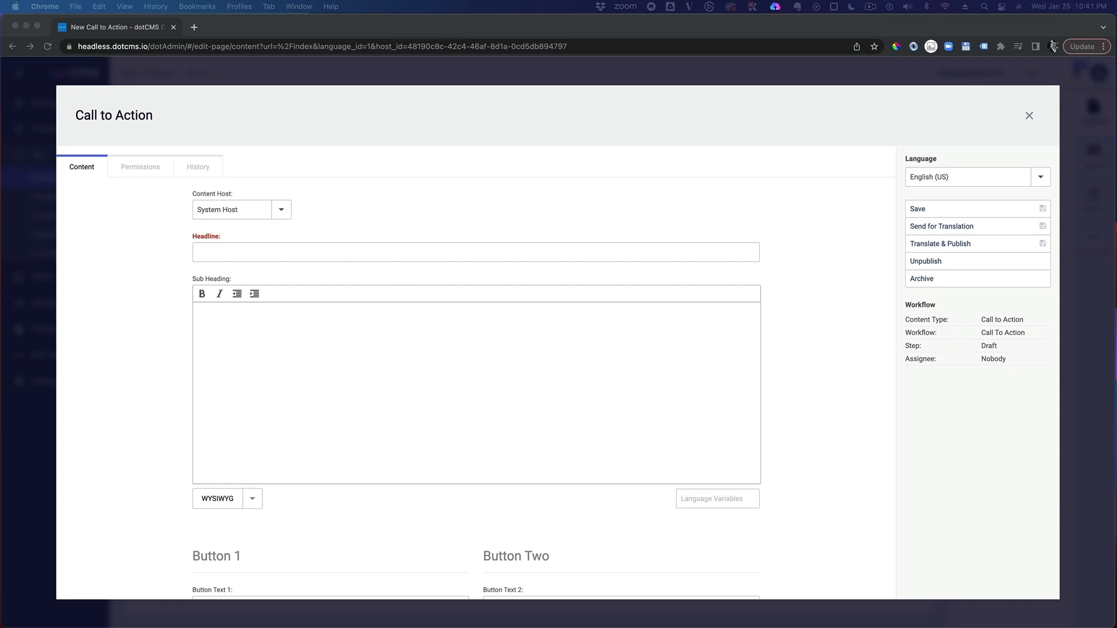
pyautogui.click(261, 254)
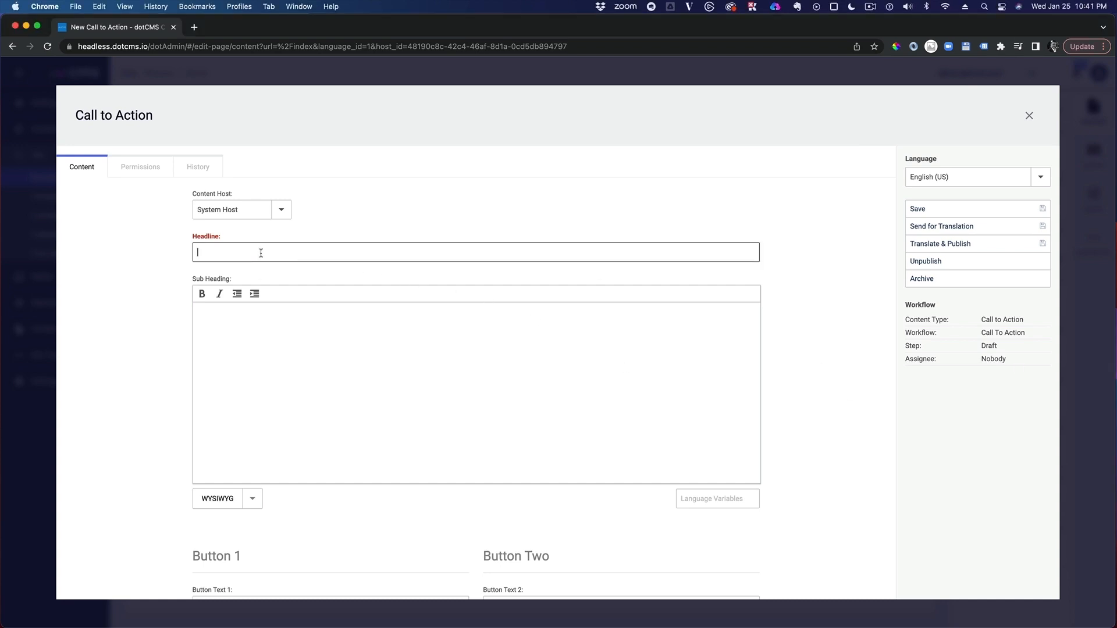
pyautogui.write('Already dreaming of winter?')
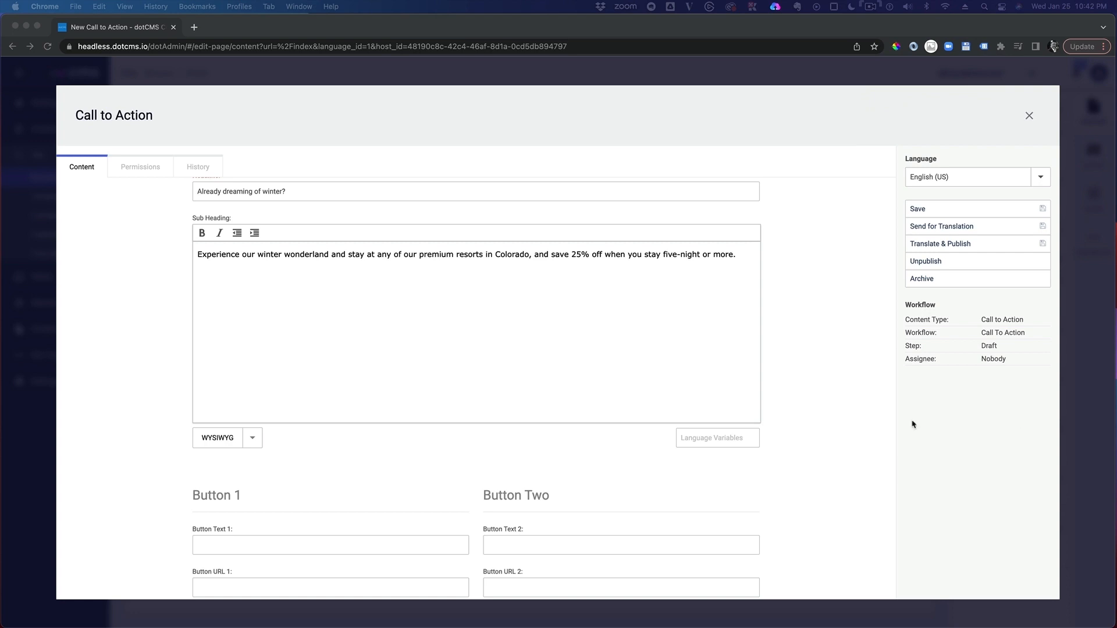
# Step: Set Button Text 1 to "Book Now" and Button URL 1 to /destinations/colorado
pyautogui.click(829, 436)
pyautogui.scroll(-1, 830, 436)
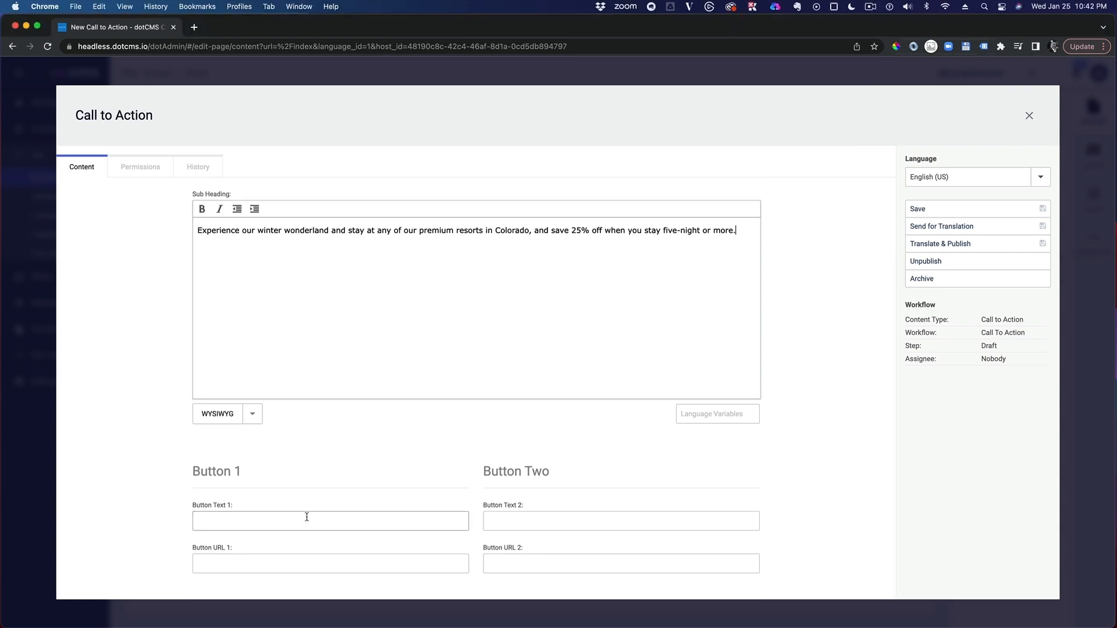
pyautogui.click(287, 519)
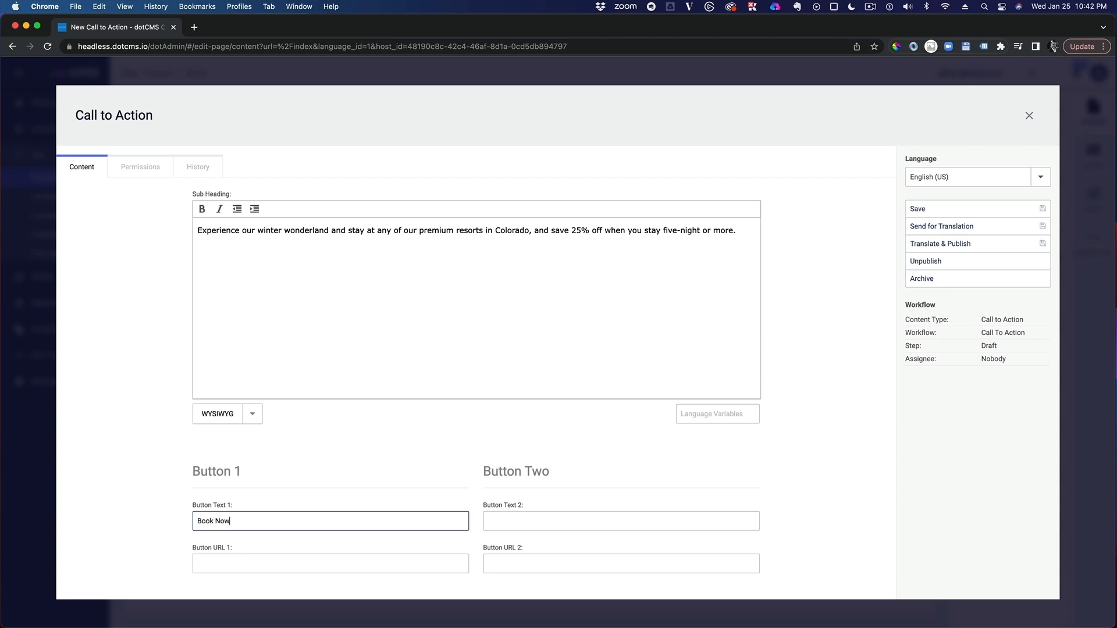
pyautogui.click(232, 564)
pyautogui.write('/destinations/colorado')
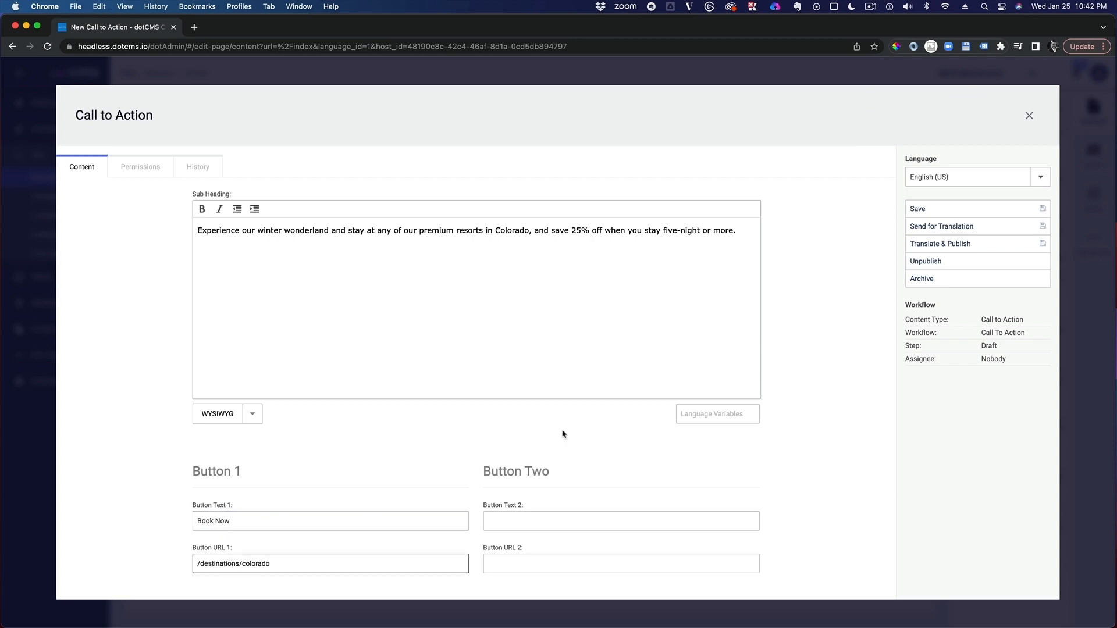
pyautogui.click(902, 446)
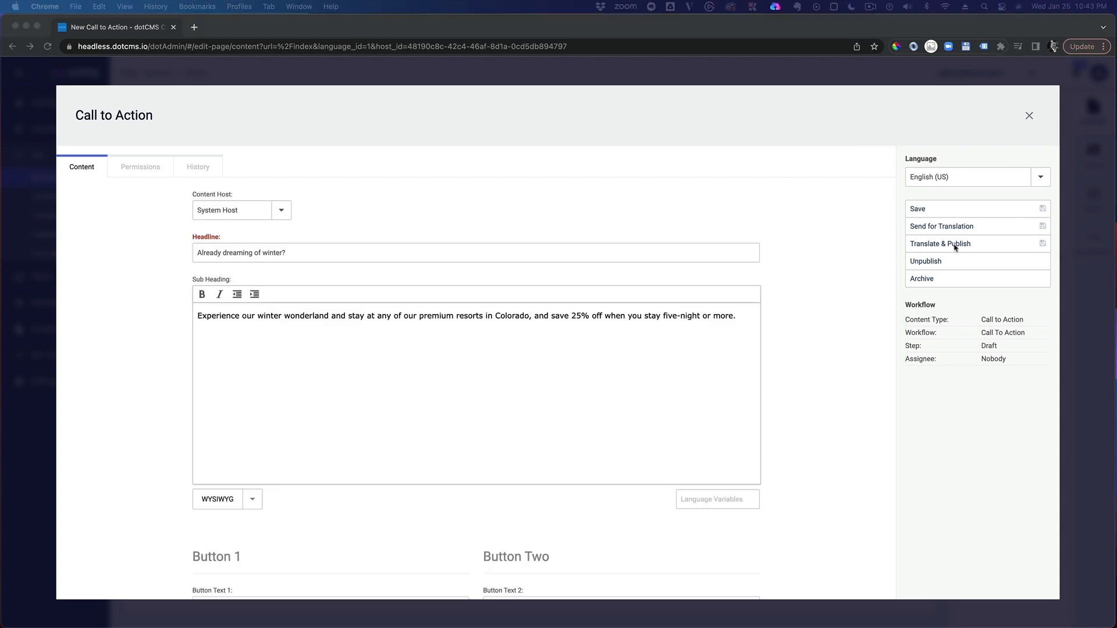
# Step: Save the new winter Call to Action and run Translate & Publish on it, closing its editor
pyautogui.click(927, 209)
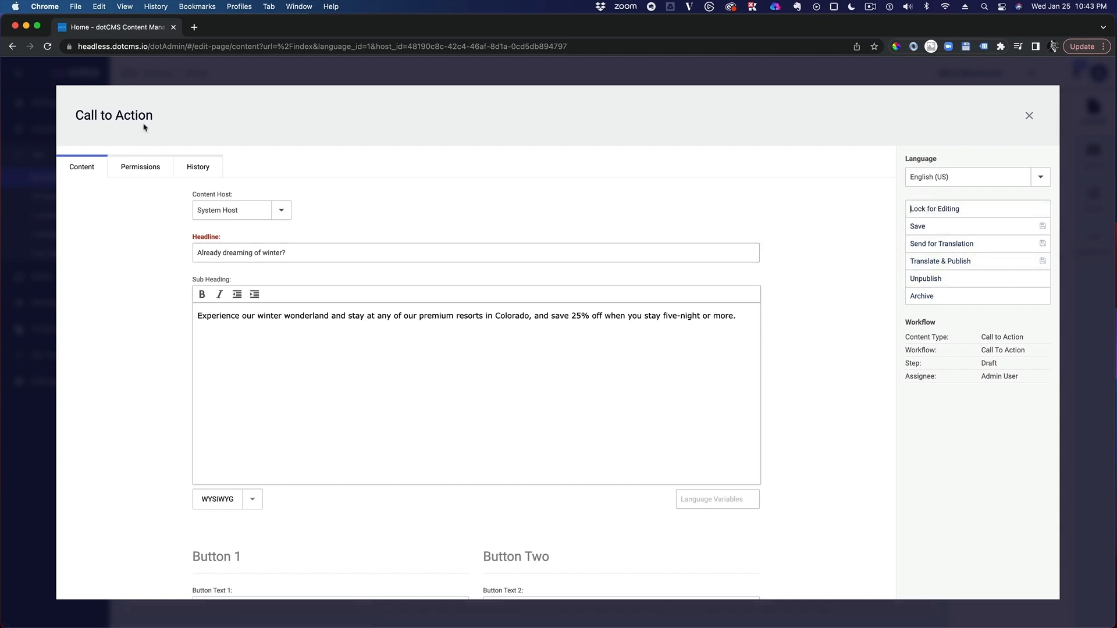
pyautogui.click(952, 264)
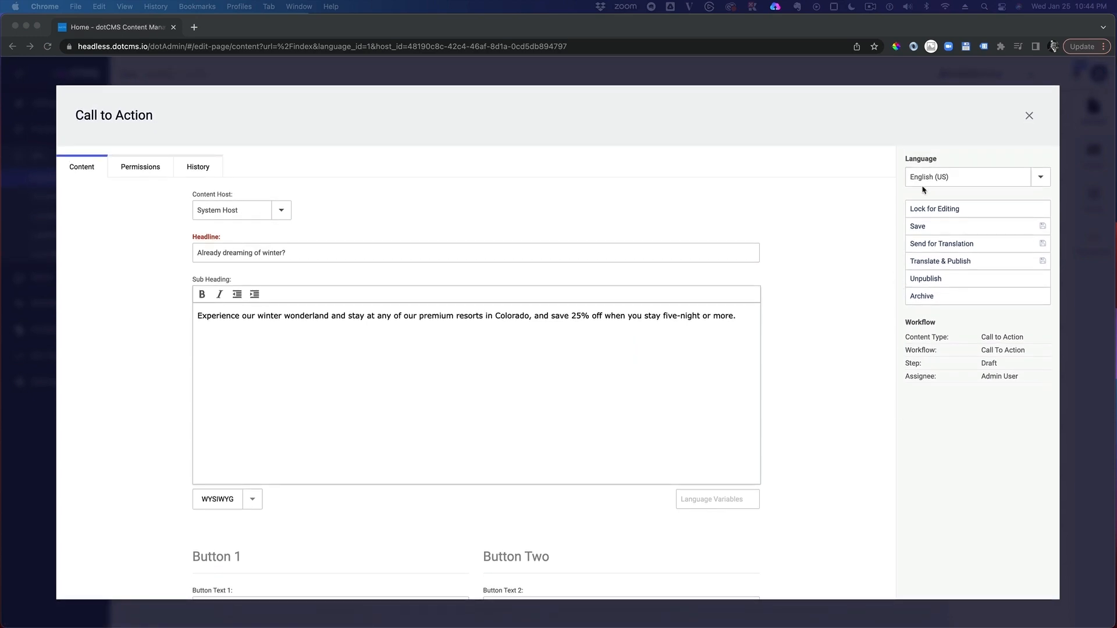
pyautogui.click(1028, 115)
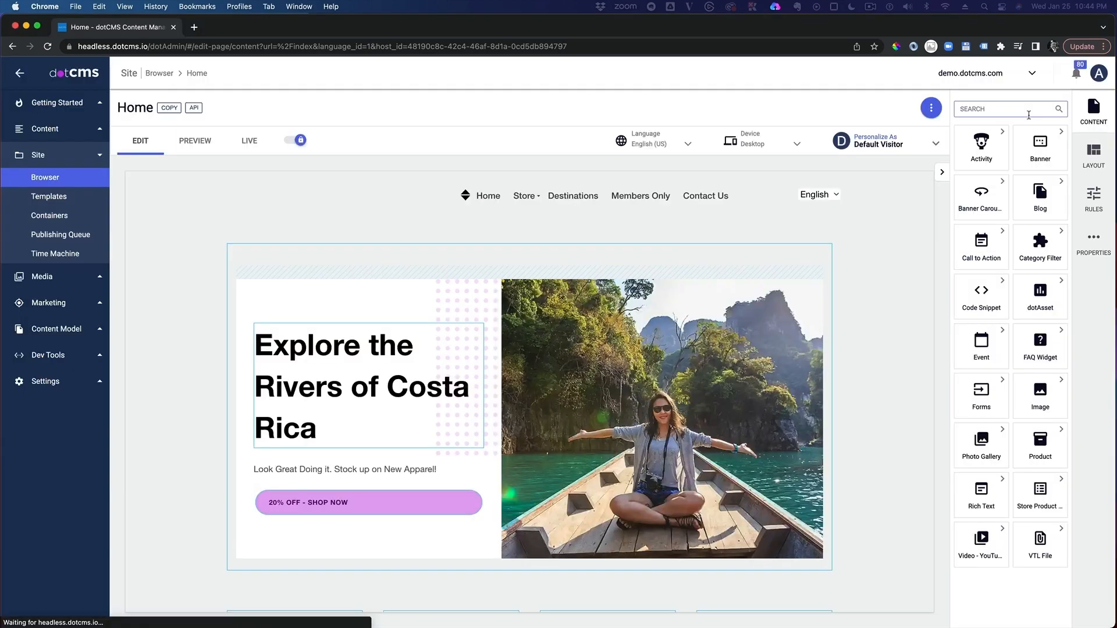
# Step: Reopen the winter Call to Action above the Home page's footer and examine the headline and sub heading of its Espanol (ES) version
pyautogui.scroll(-20, 763, 259)
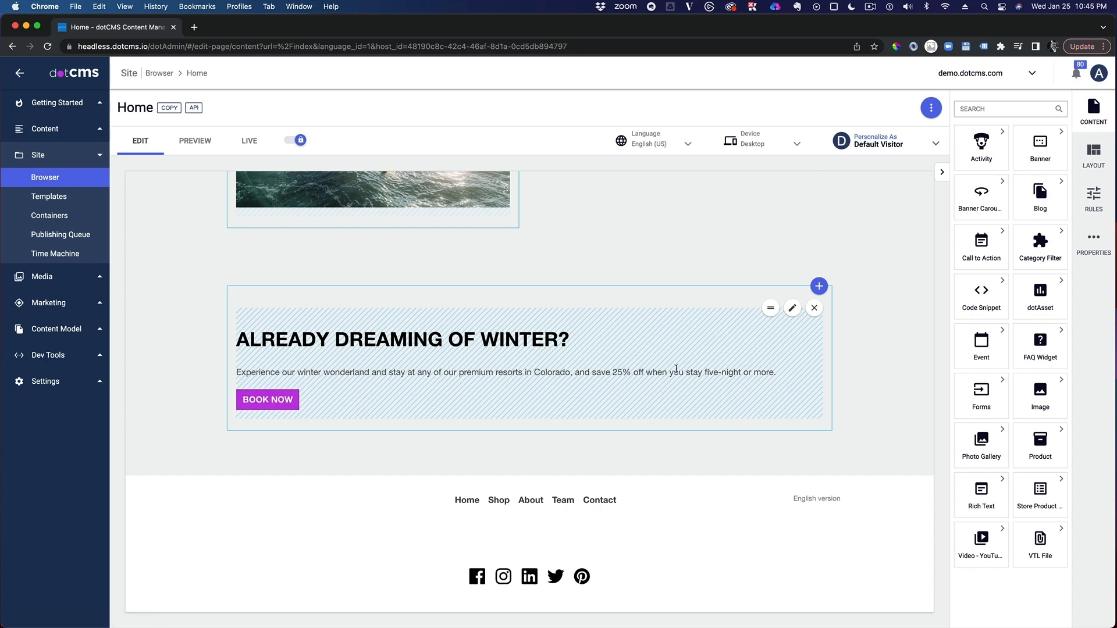
pyautogui.click(791, 307)
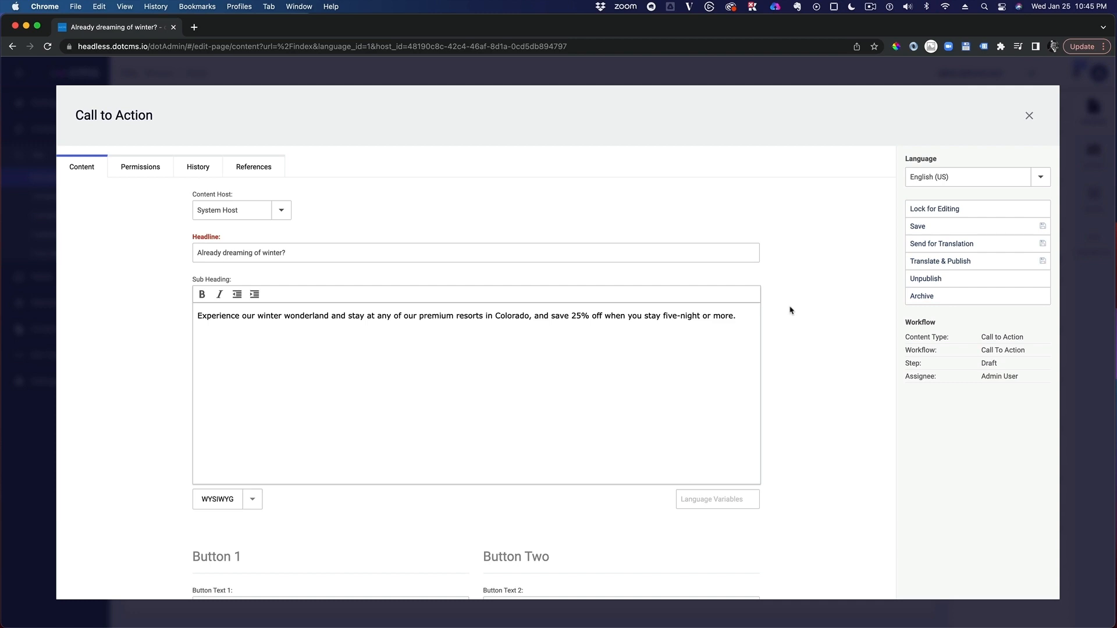
pyautogui.click(1040, 176)
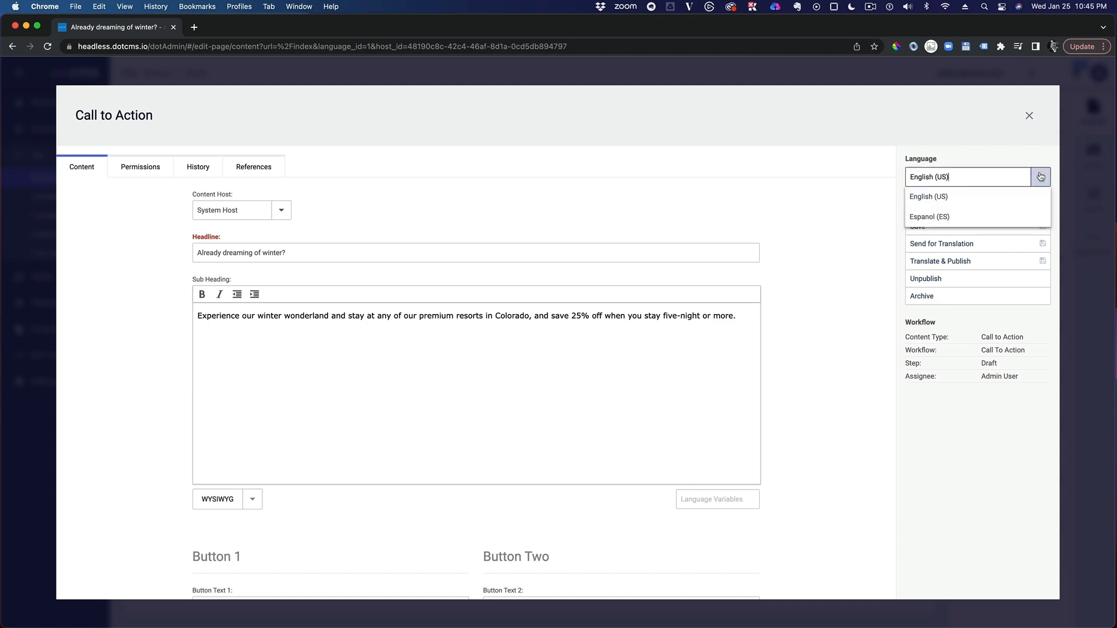
pyautogui.click(920, 216)
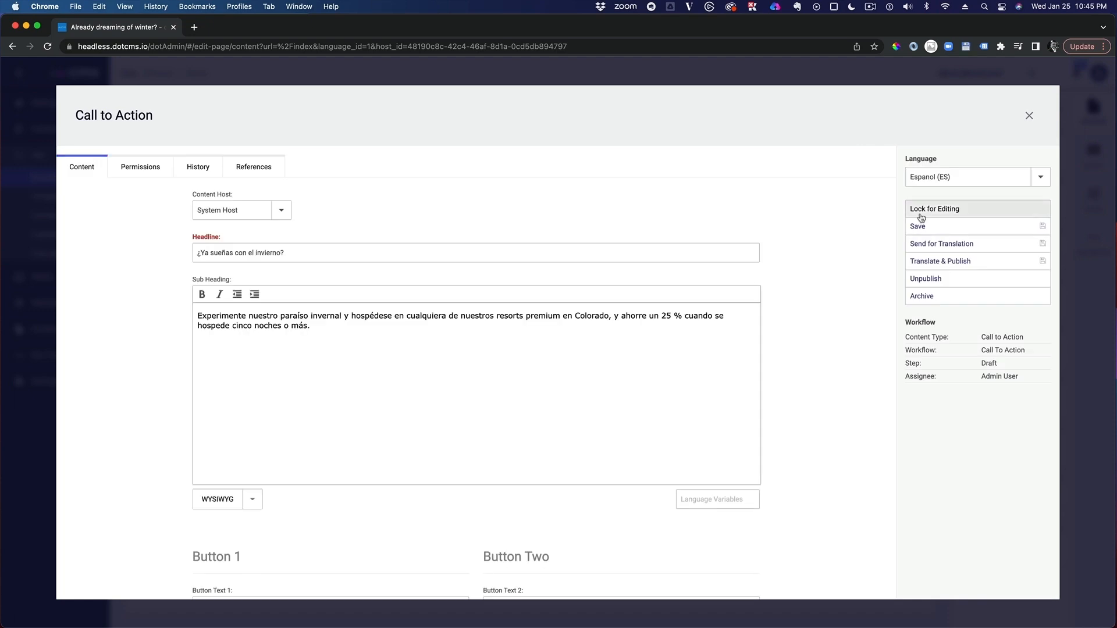
pyautogui.scroll(-1, 324, 351)
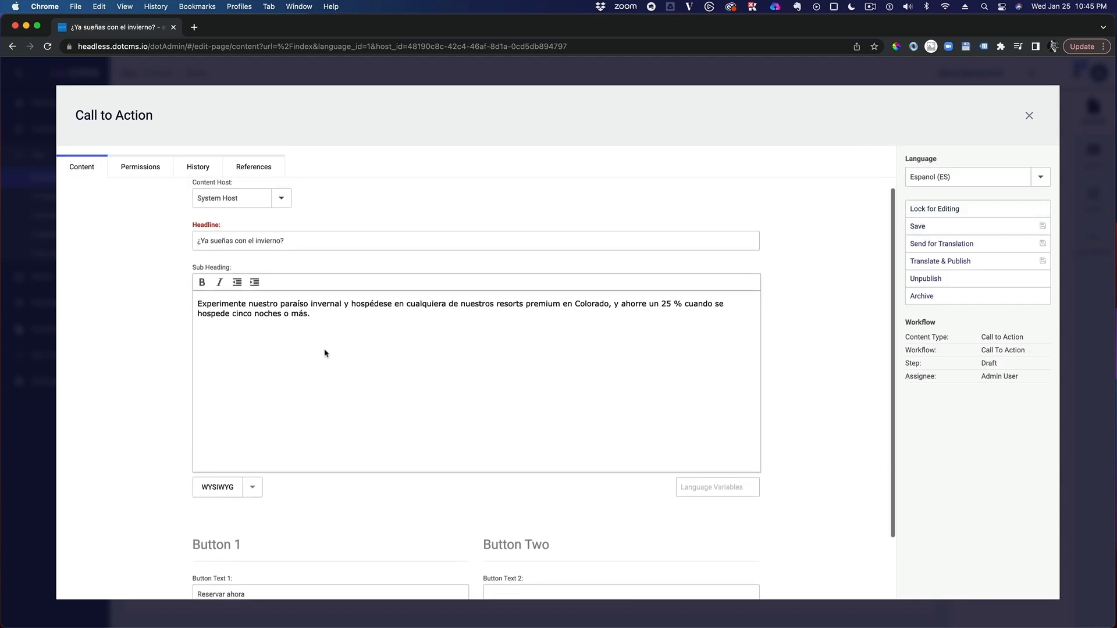
pyautogui.scroll(1, 324, 353)
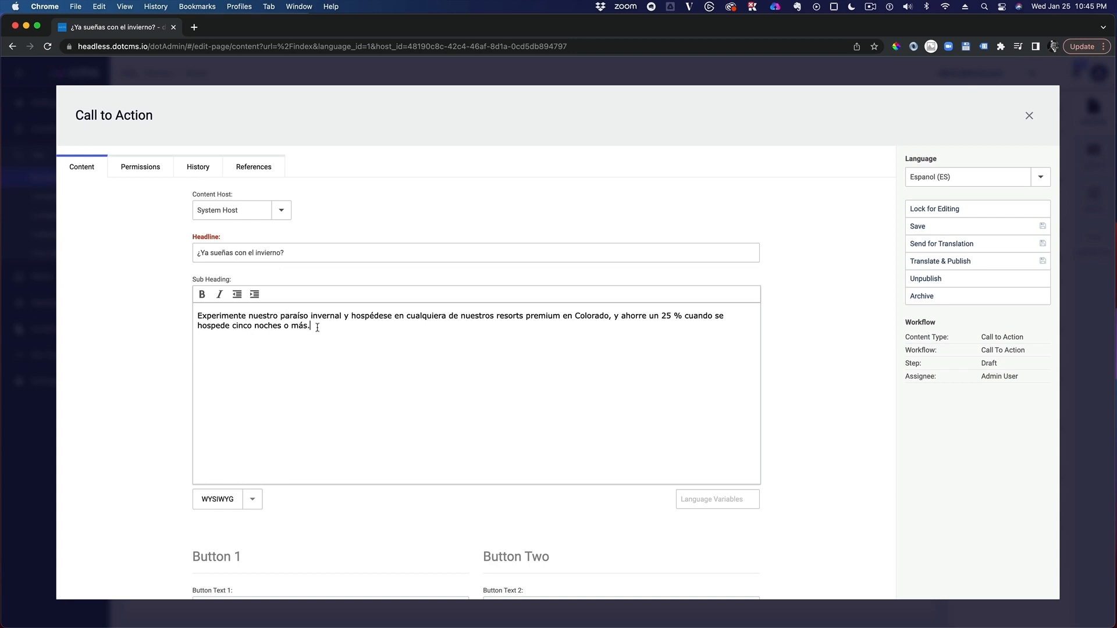
pyautogui.moveTo(316, 327); pyautogui.dragTo(187, 317)
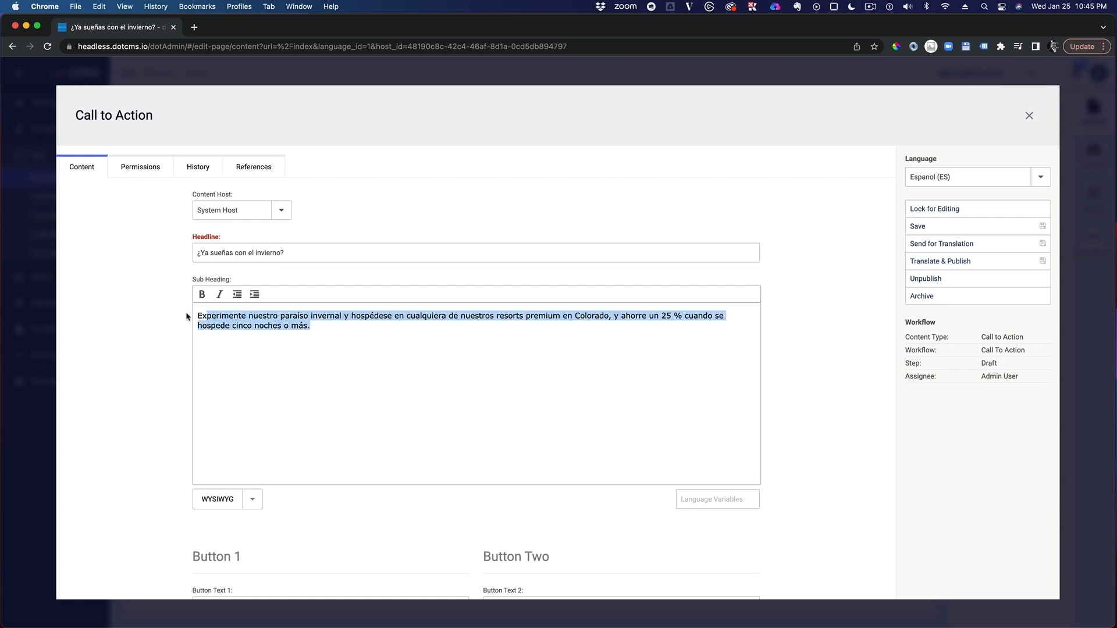
pyautogui.click(537, 354)
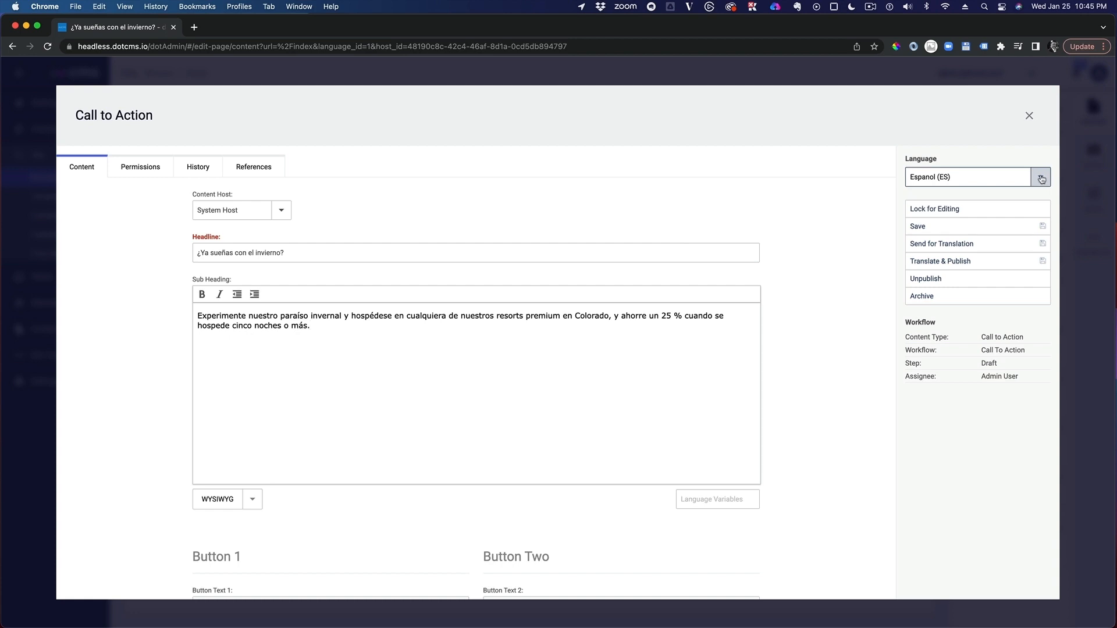
# Step: Return the Call to Action to its English (US) version and close the editor to get back to the Home page
pyautogui.click(1040, 178)
pyautogui.click(933, 199)
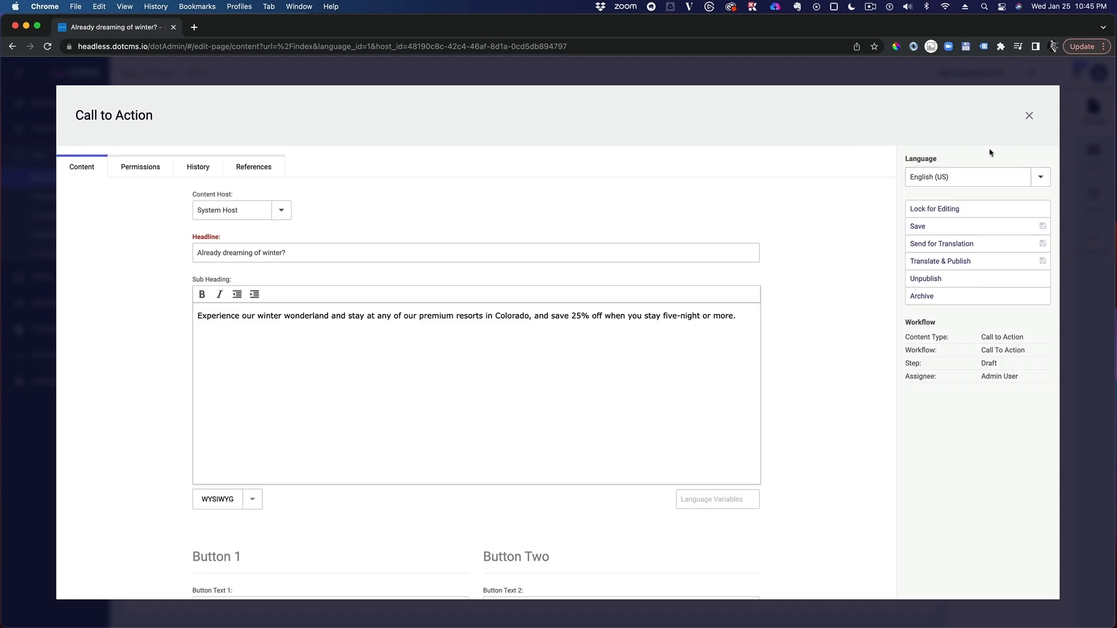
pyautogui.click(1029, 115)
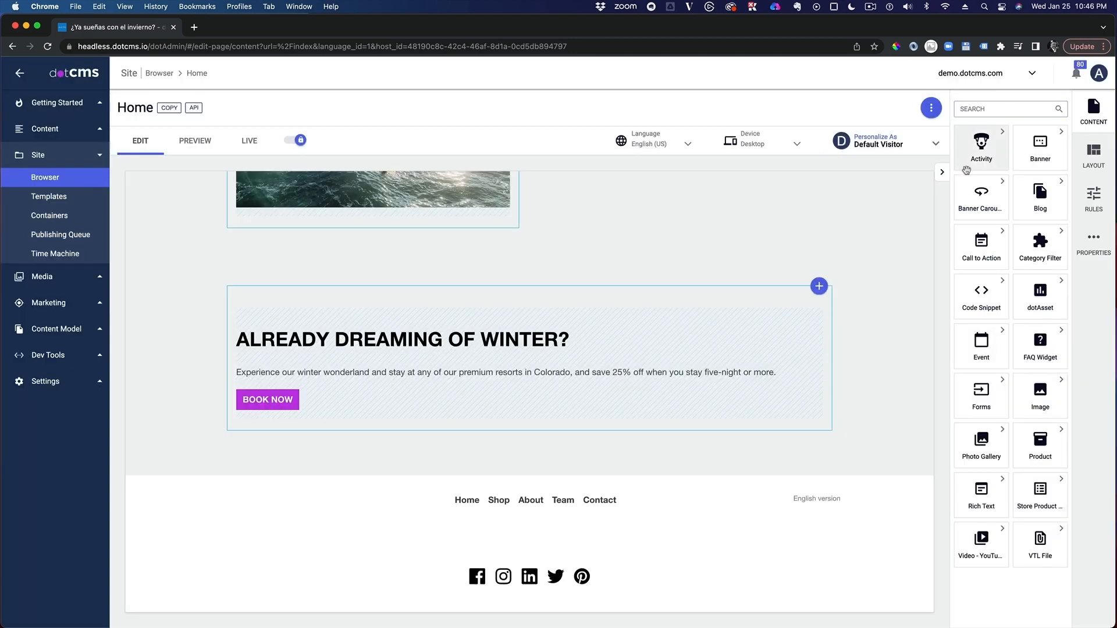
pyautogui.moveTo(697, 324)
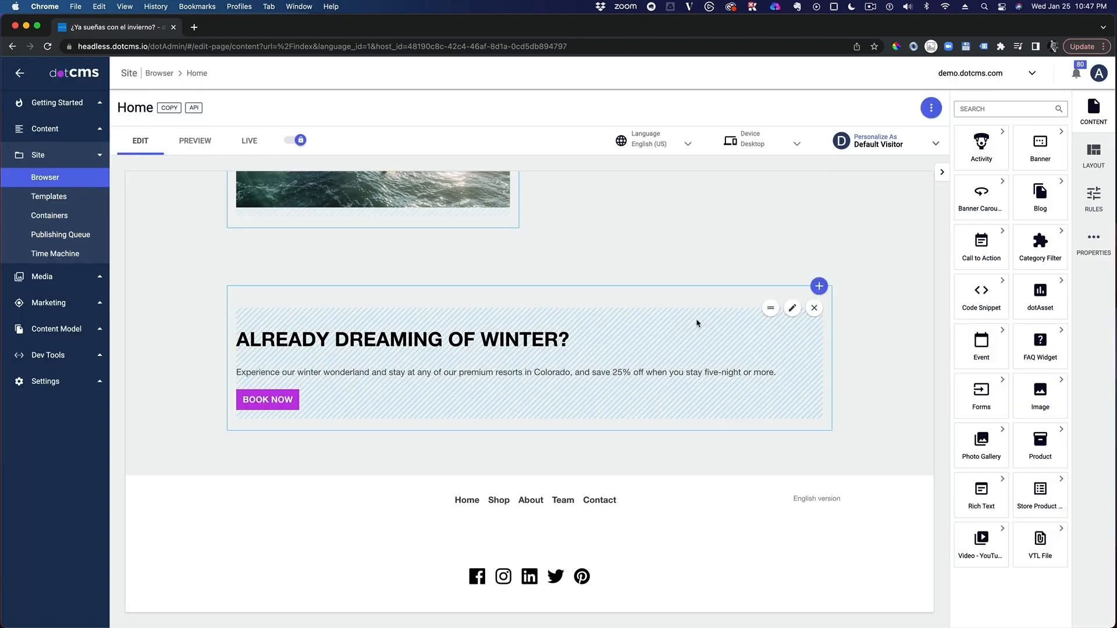